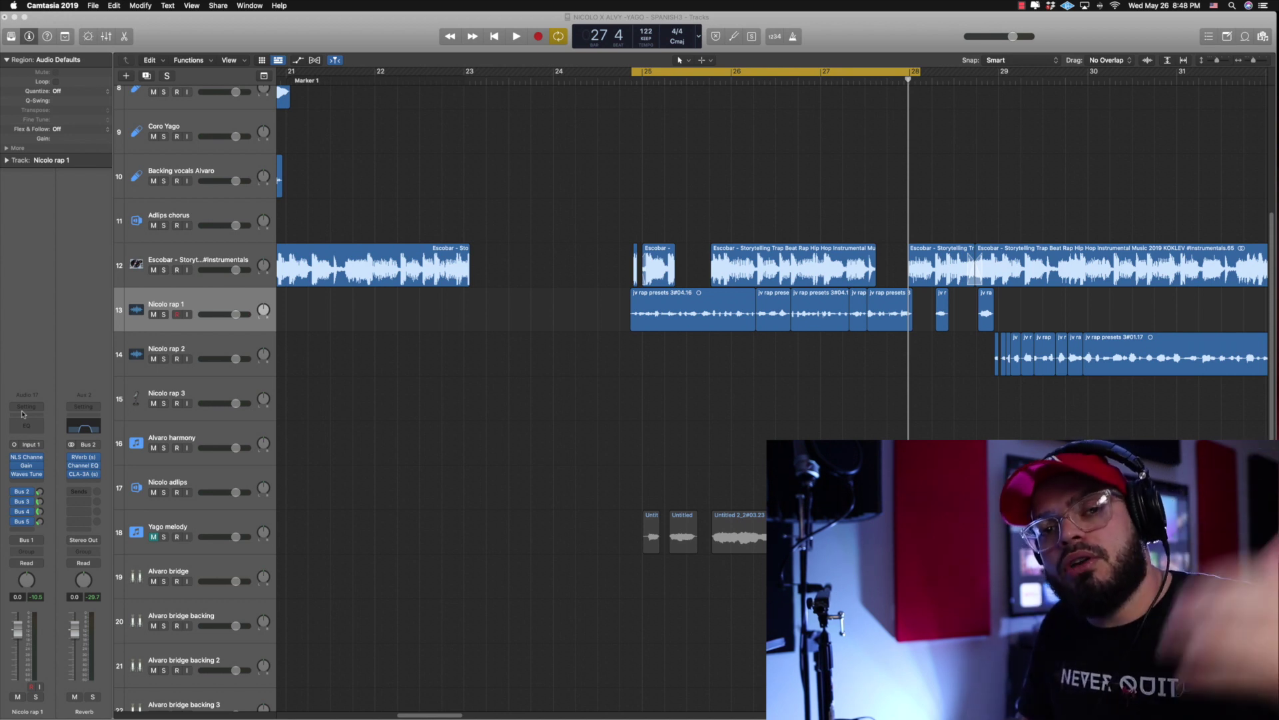
Step: Play the looped rap section with the rap 1 vocal track's effects and sends bypassed to hear it dry
click(543, 157)
key(space)
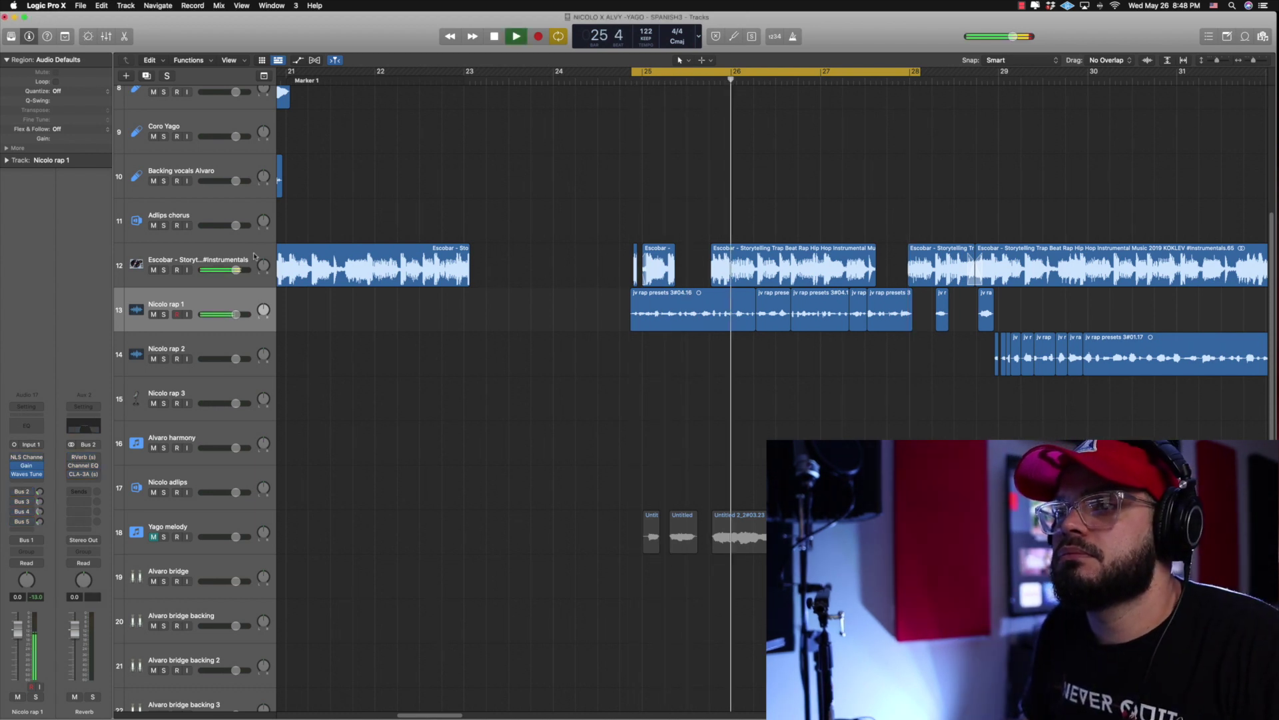
scroll(433, 226, up, 1)
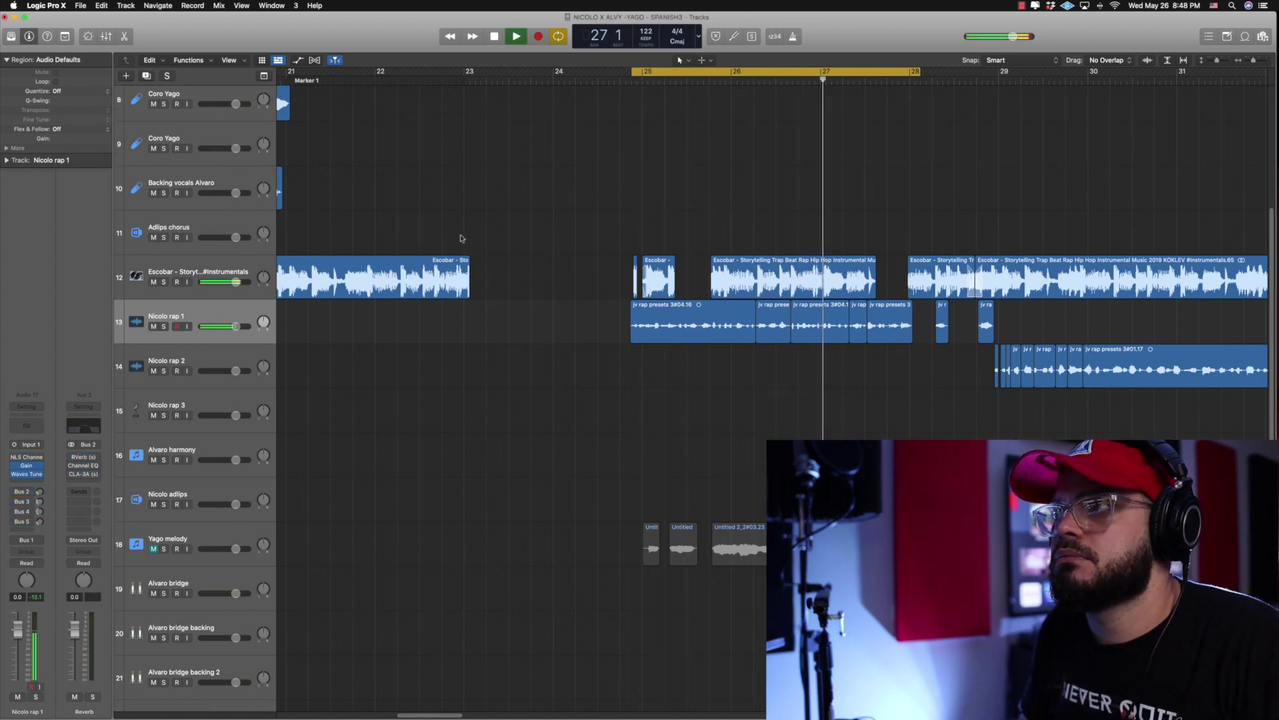
key(space)
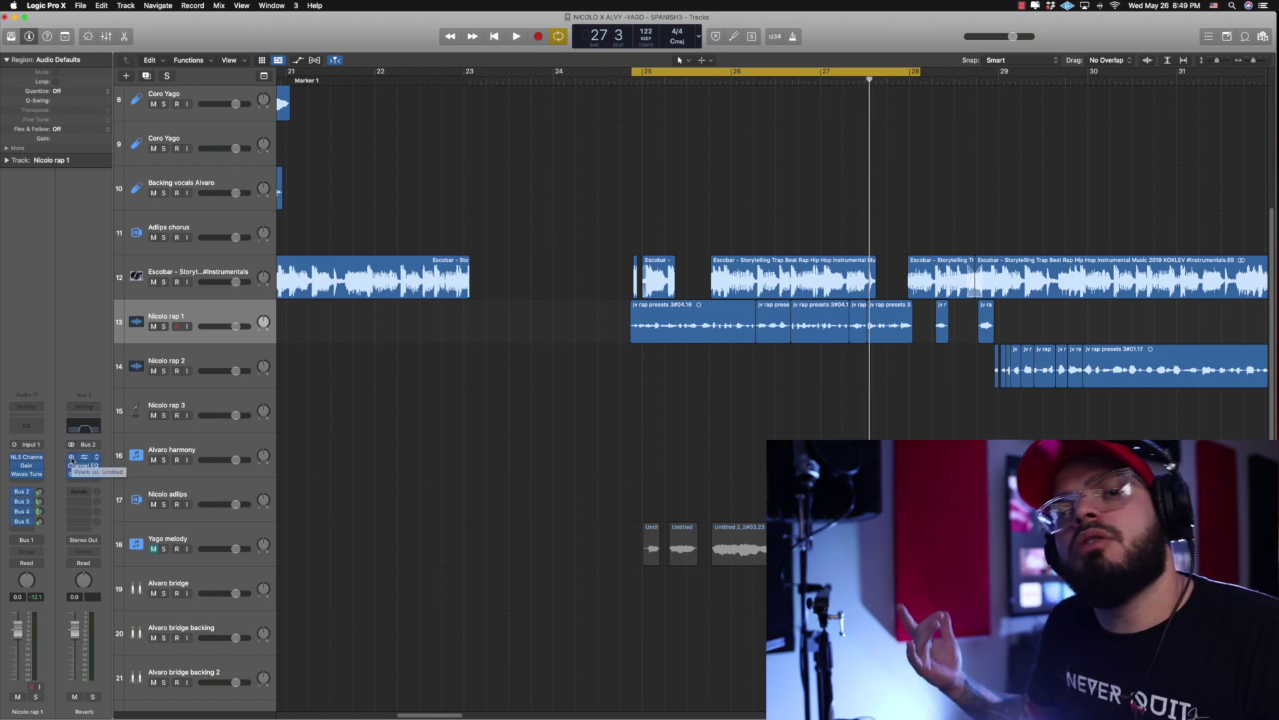
Step: Play the looped section again with the rap 1 track's effects and bus sends active to hear the processed vocal
key(space)
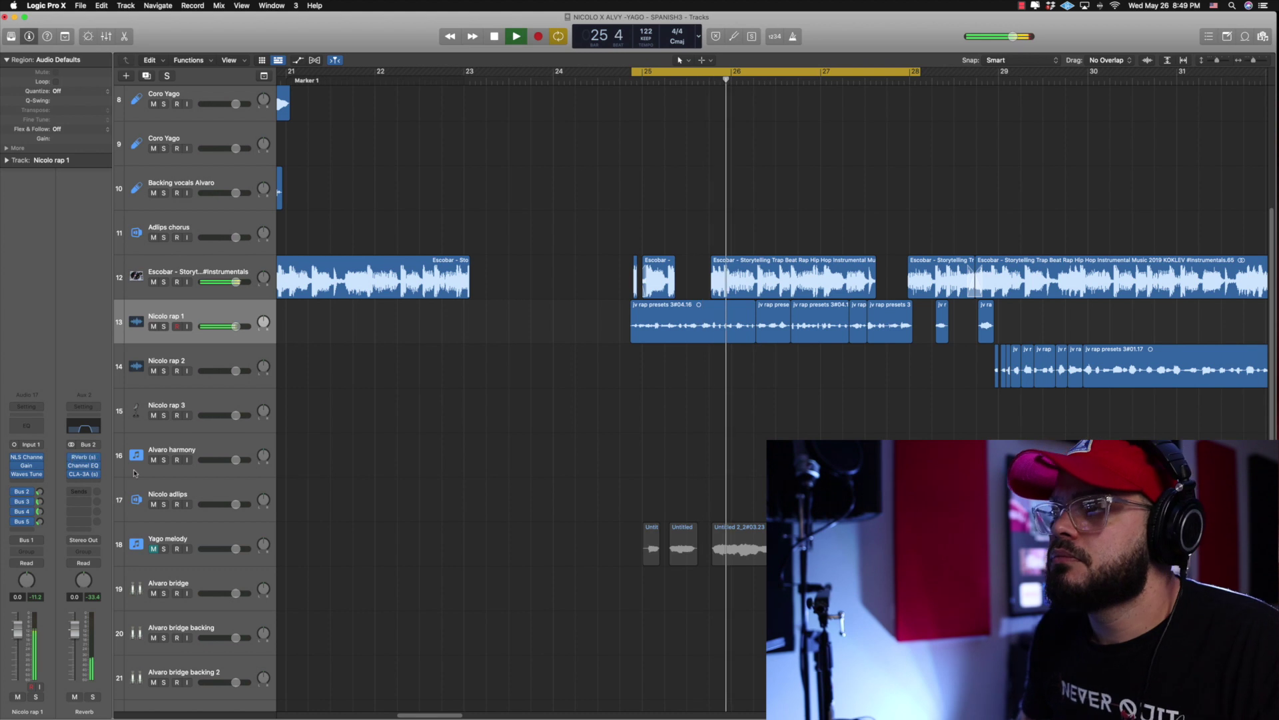
key(super+Right)
key(super+Right)
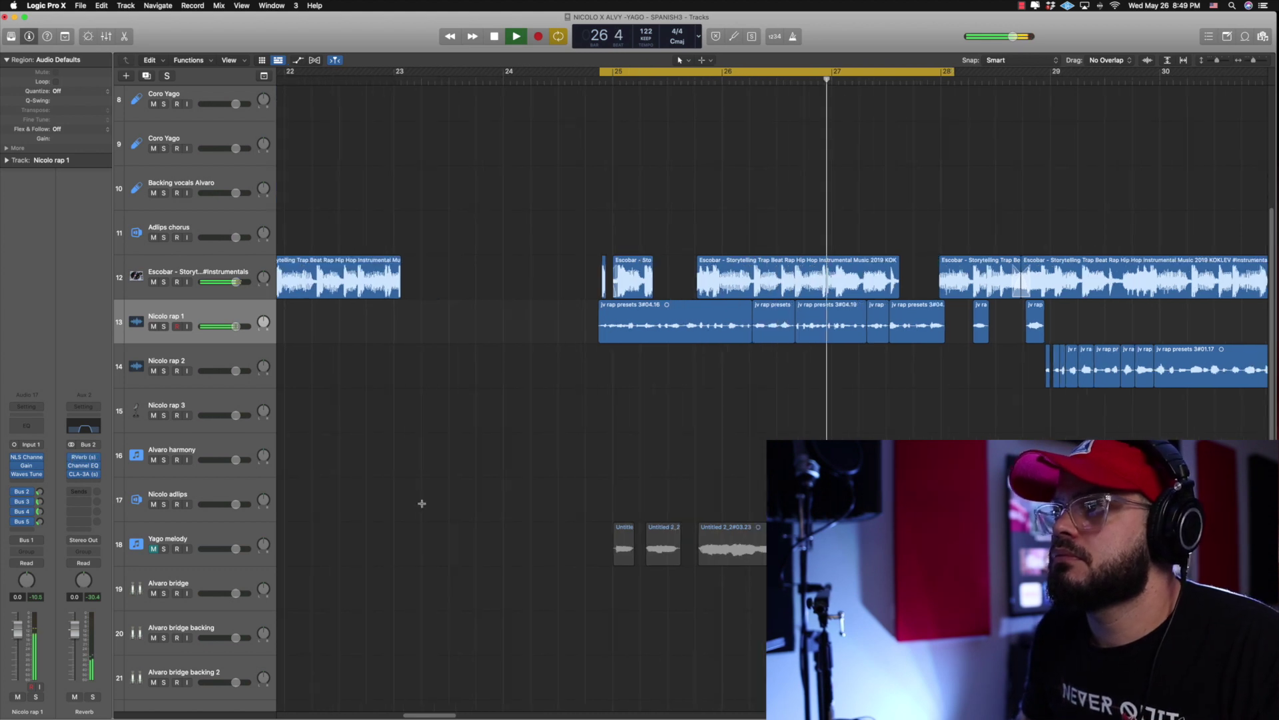
key(super+Left)
key(super+Left)
key(super+Left)
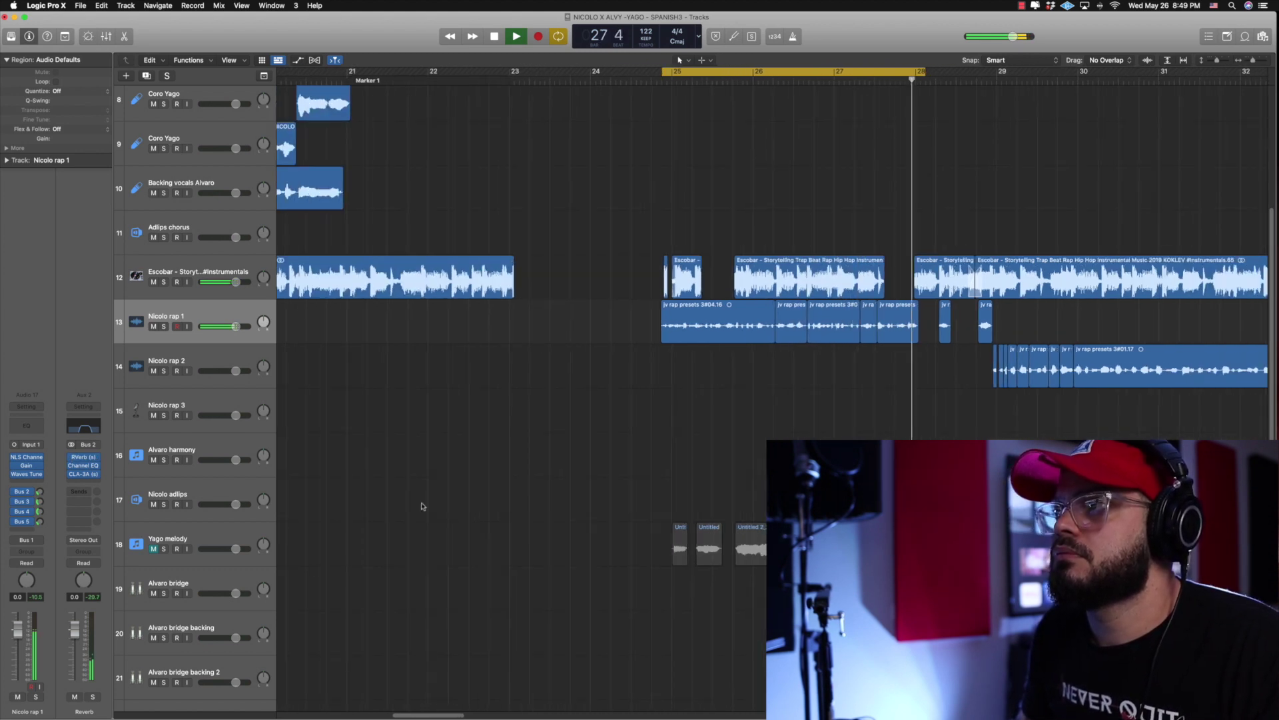
key(space)
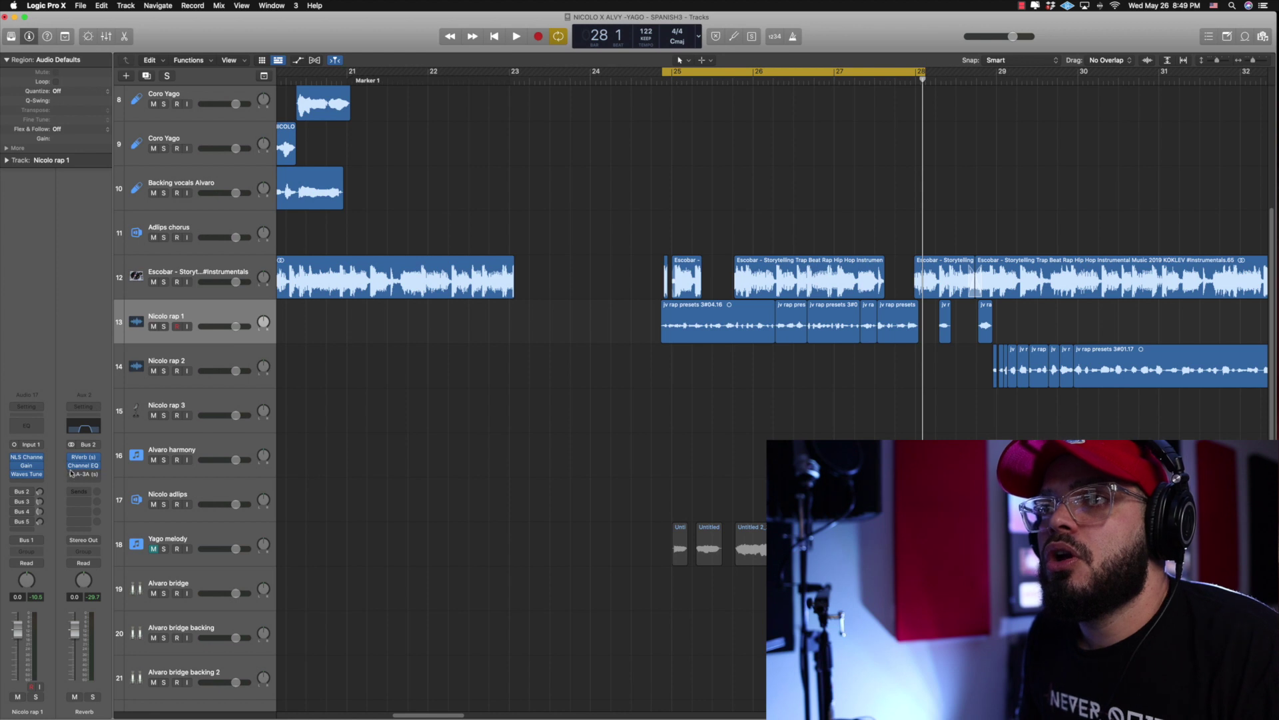
Step: Inspect the Gain plug-in on the Escobar instrumental track
click(195, 277)
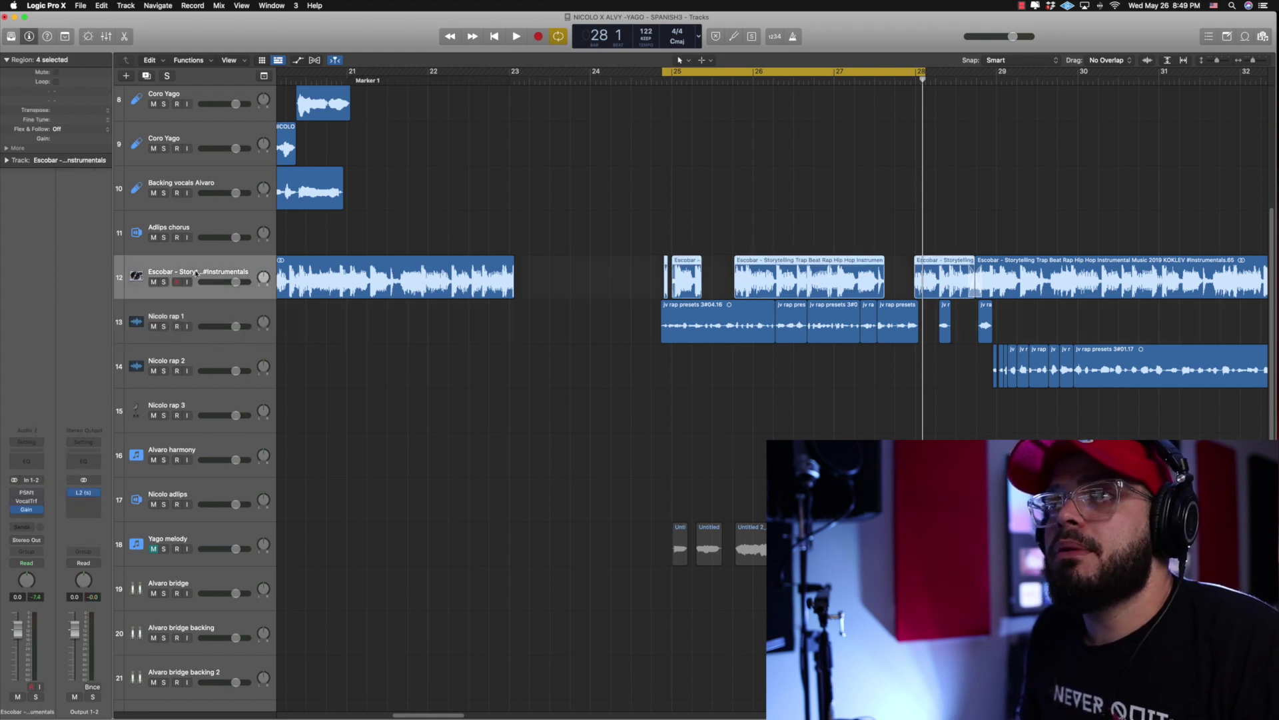
click(27, 510)
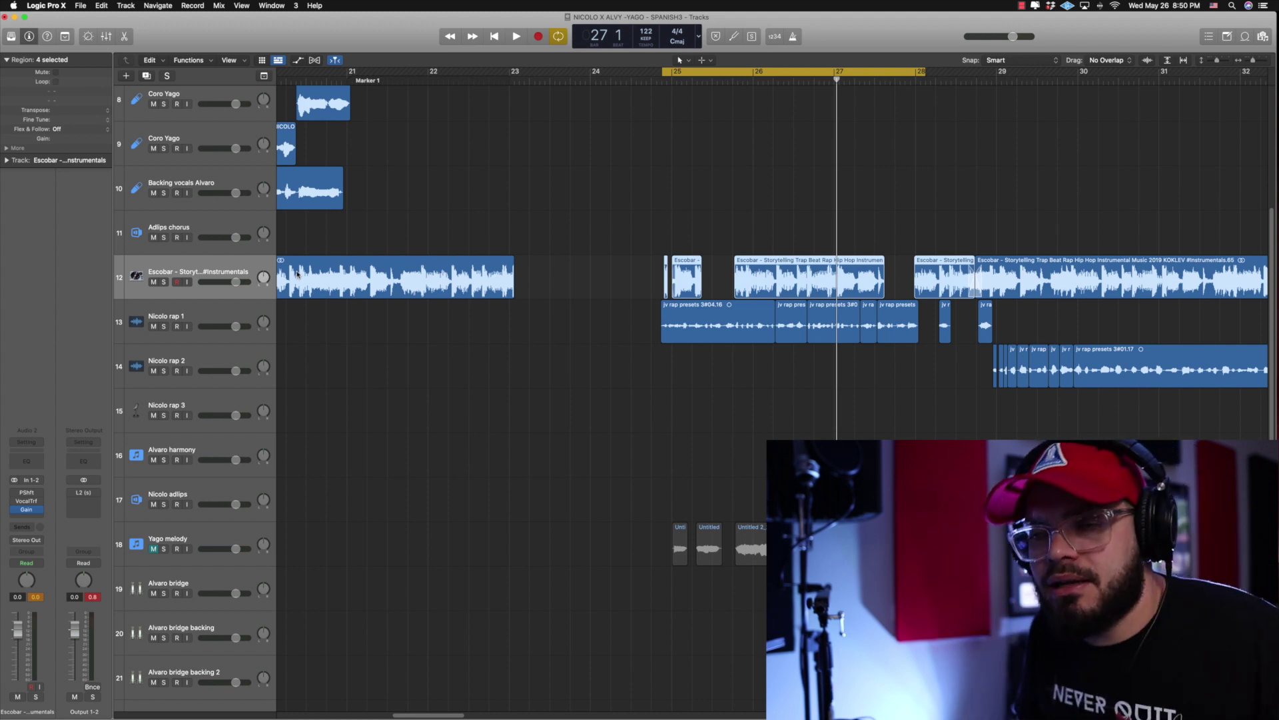
key(super+Right)
key(super+Right)
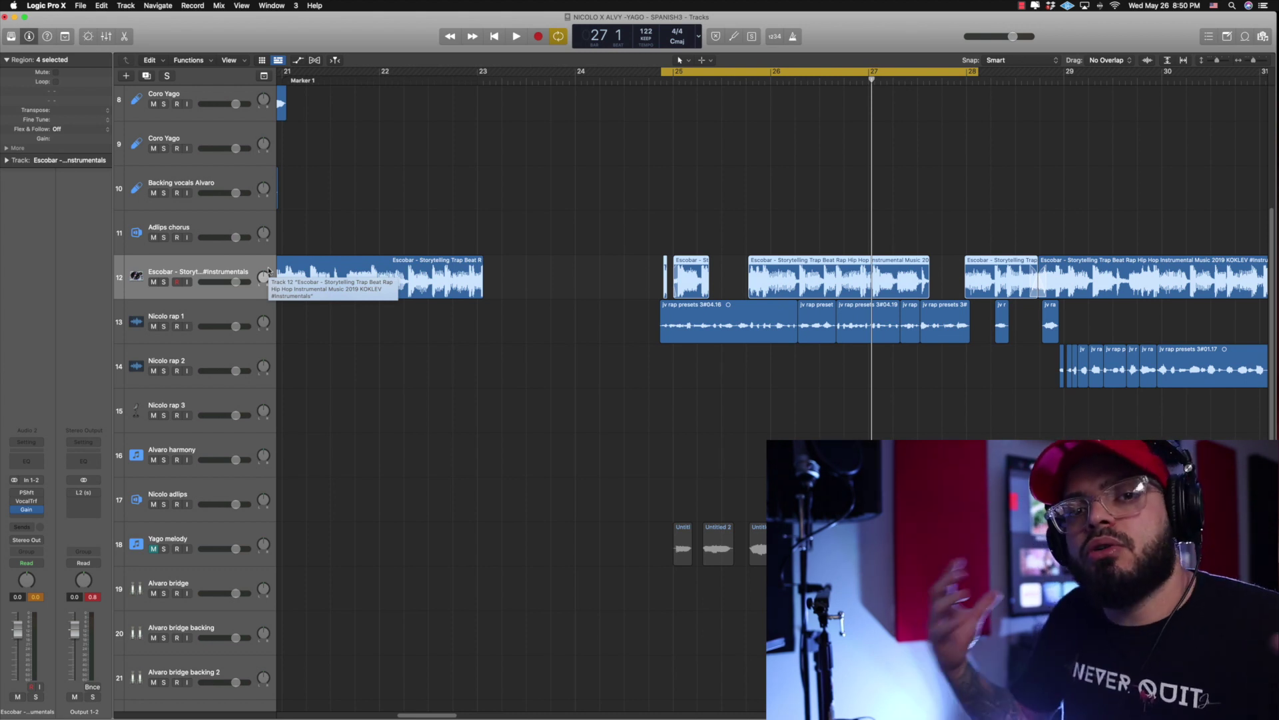
Step: Examine the L2 Ultramaximizer on the stereo output channel and close its window
click(197, 311)
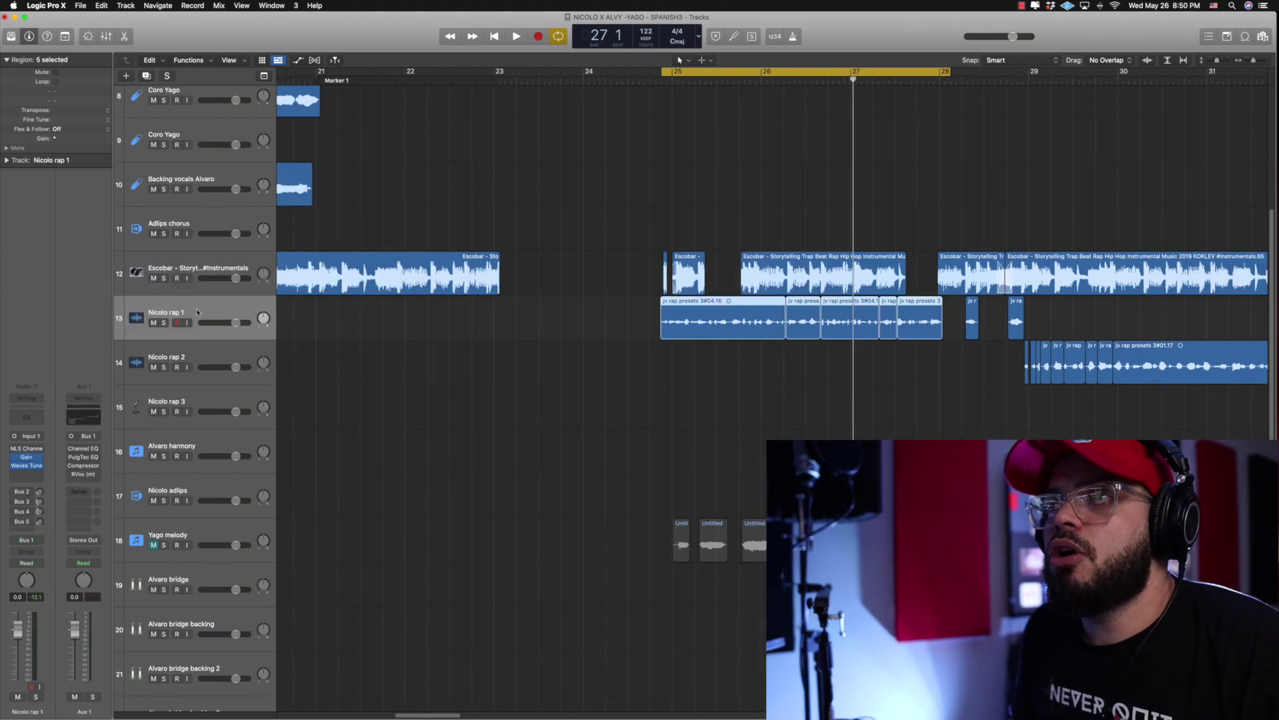
scroll(198, 237, up, 1)
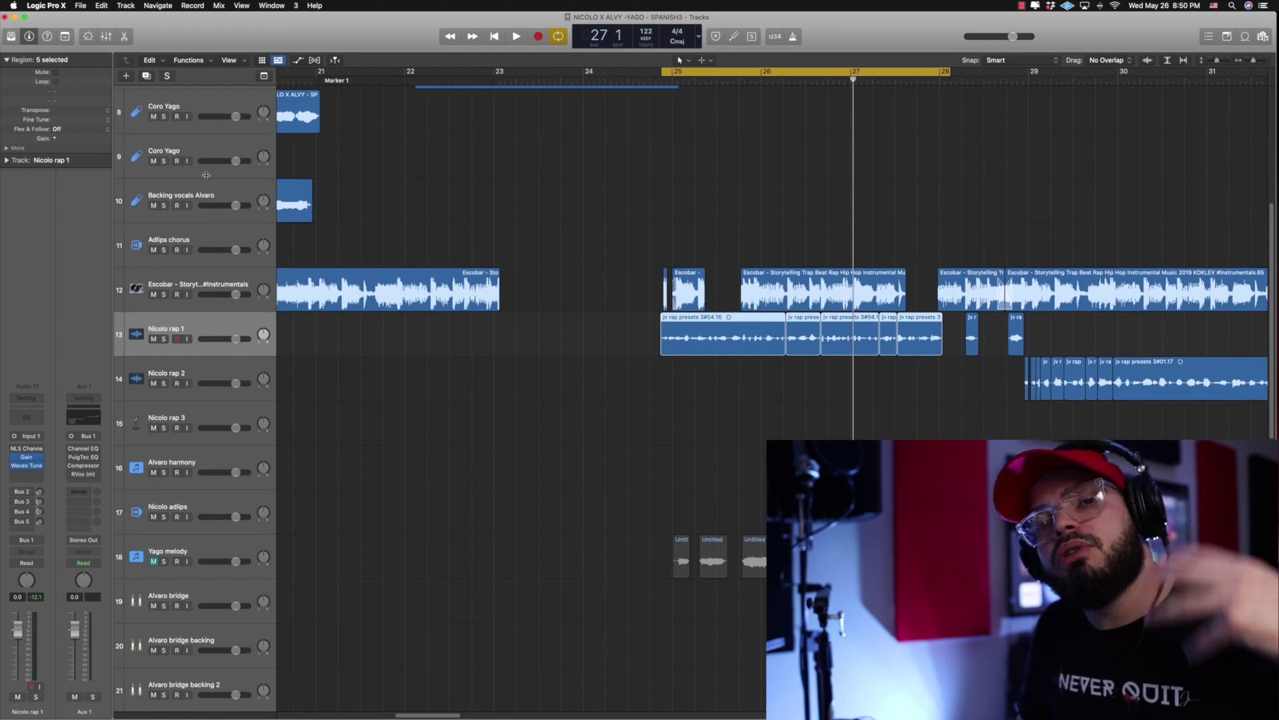
scroll(207, 174, up, 1)
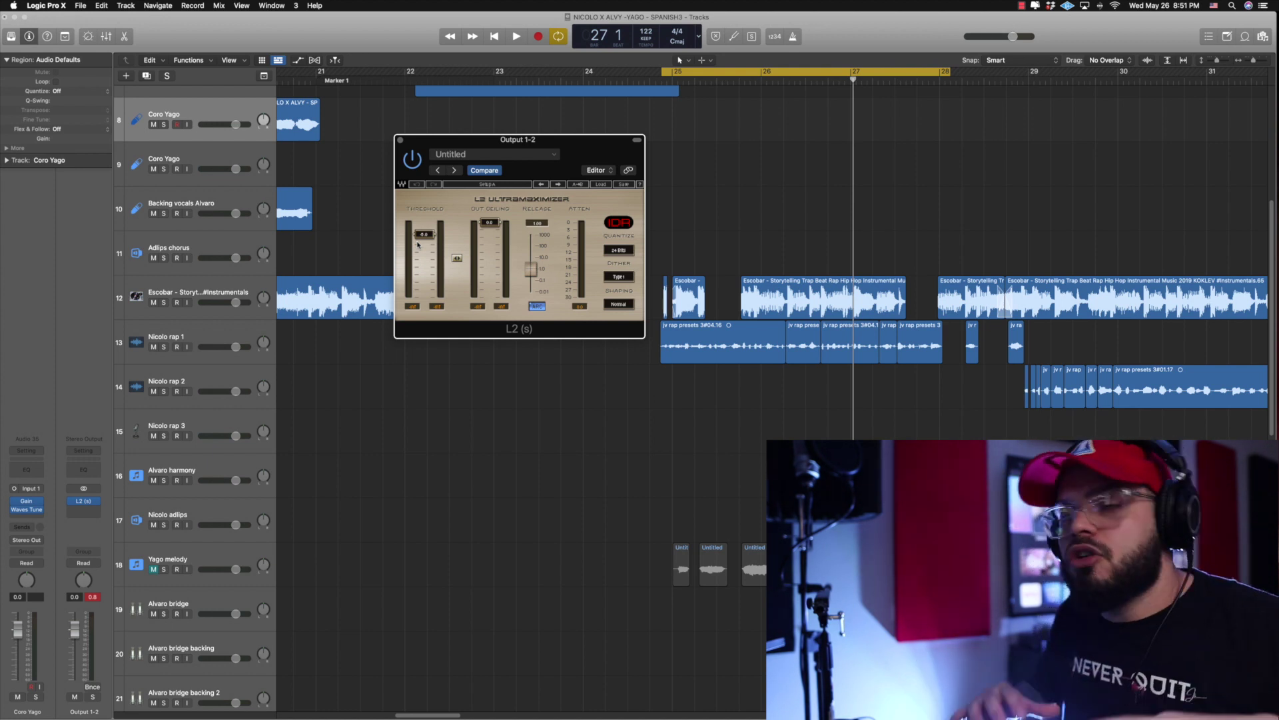
click(400, 140)
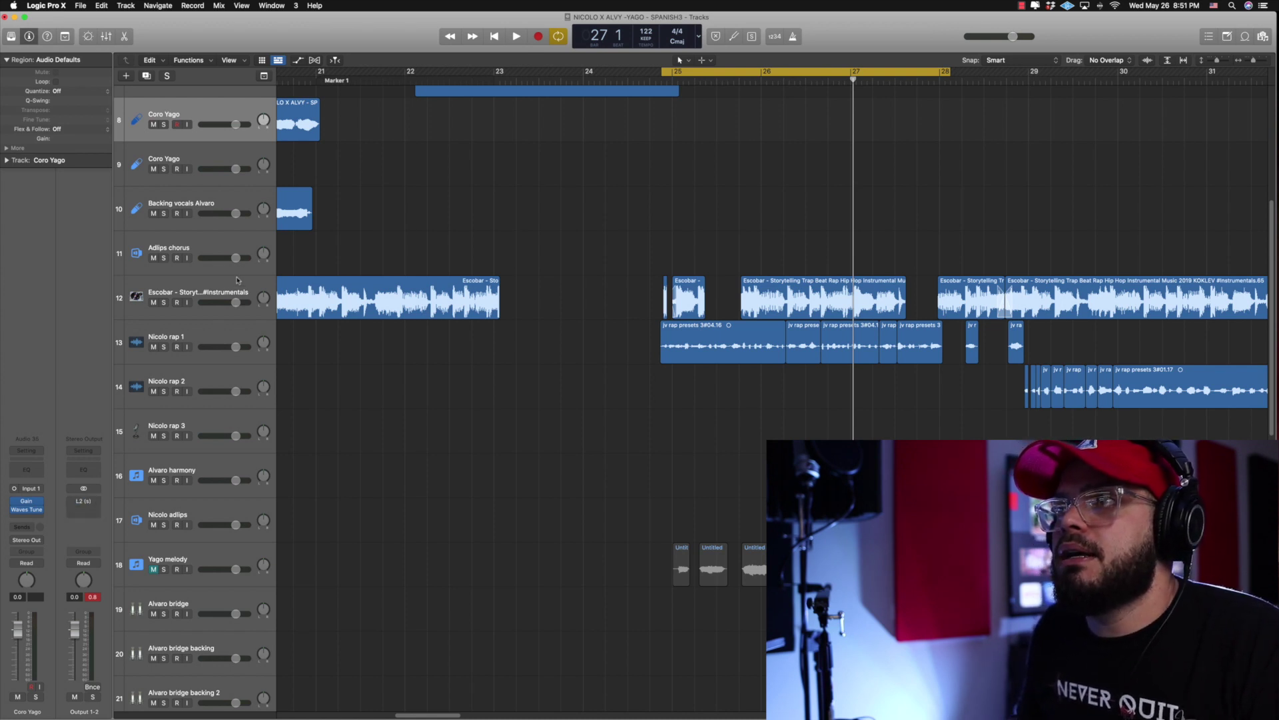
Step: Select the rap 1 vocal track and route its output to Bus 1
click(227, 300)
click(236, 342)
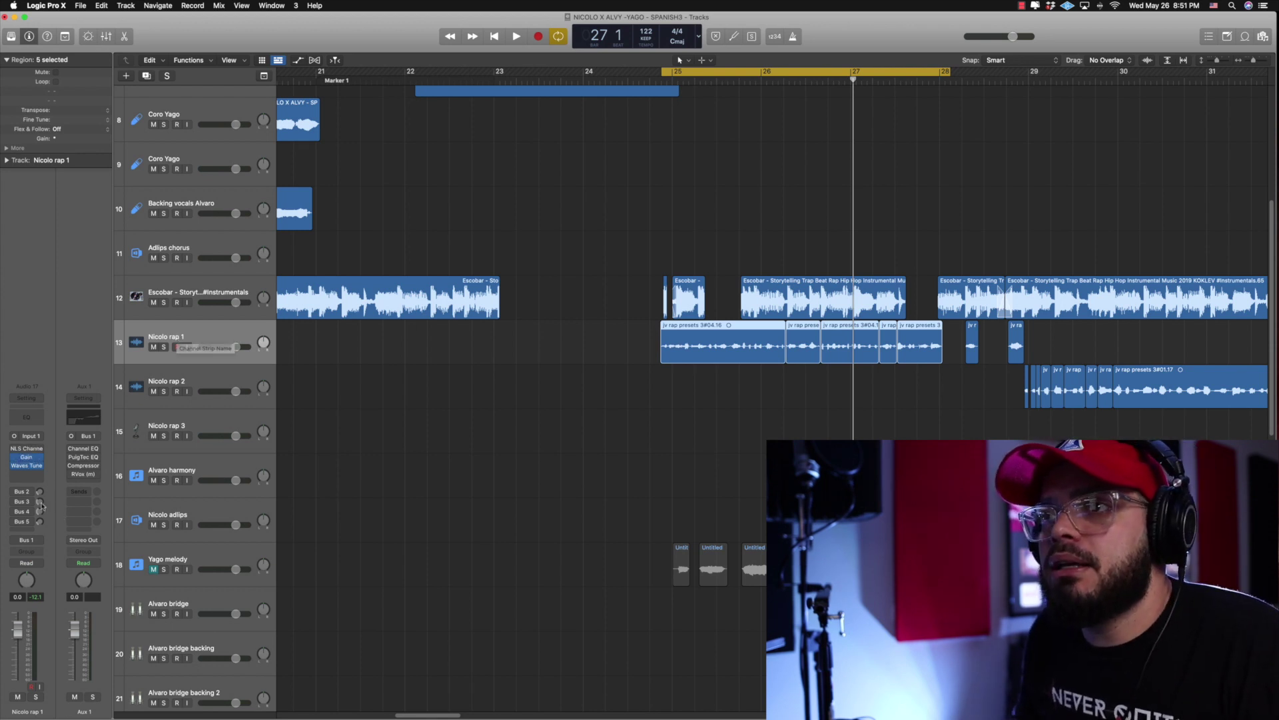
click(26, 539)
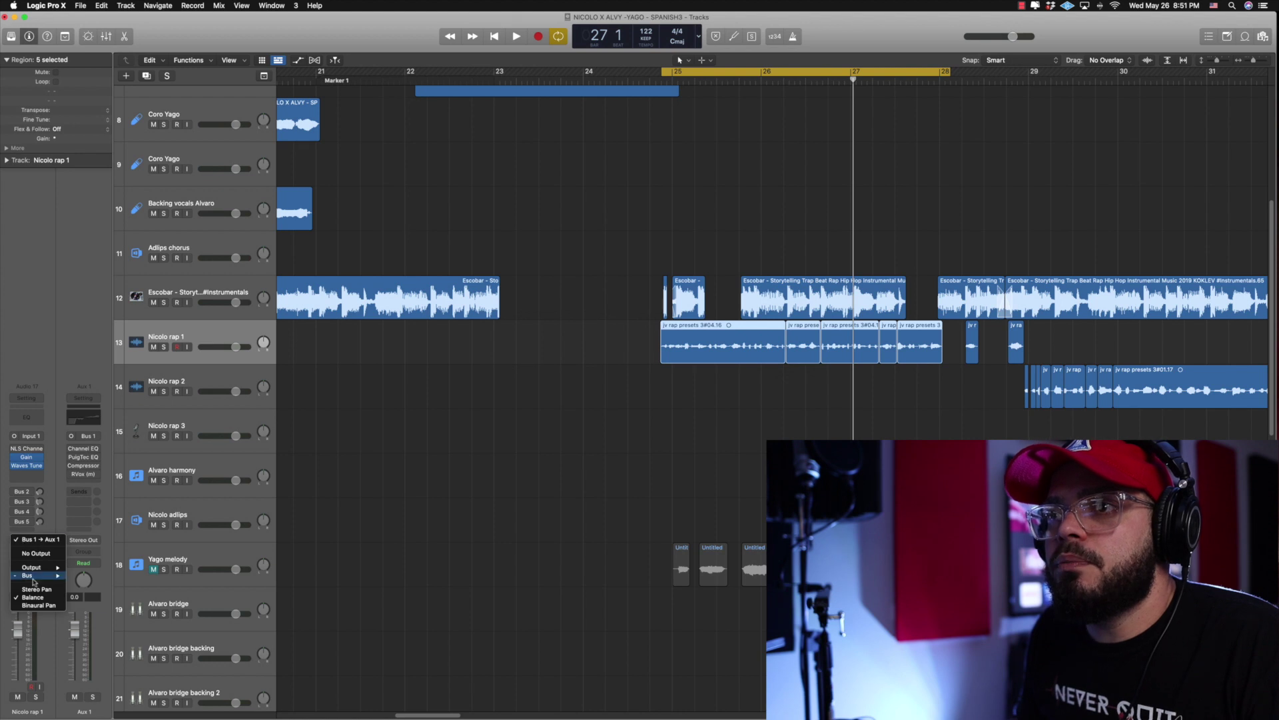
mouse_move(34, 575)
click(96, 401)
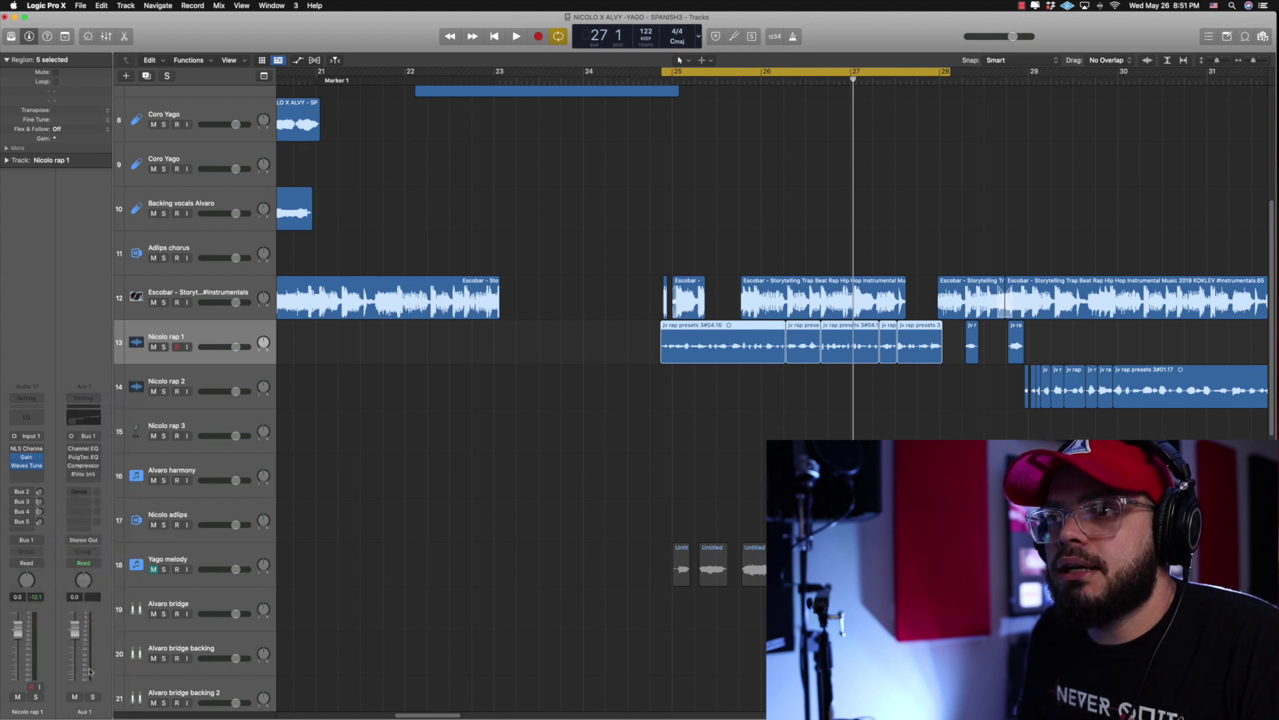
Step: Rename the aux channel fed by Bus 1 as Bus Vox
double_click(89, 708)
text(Bus)
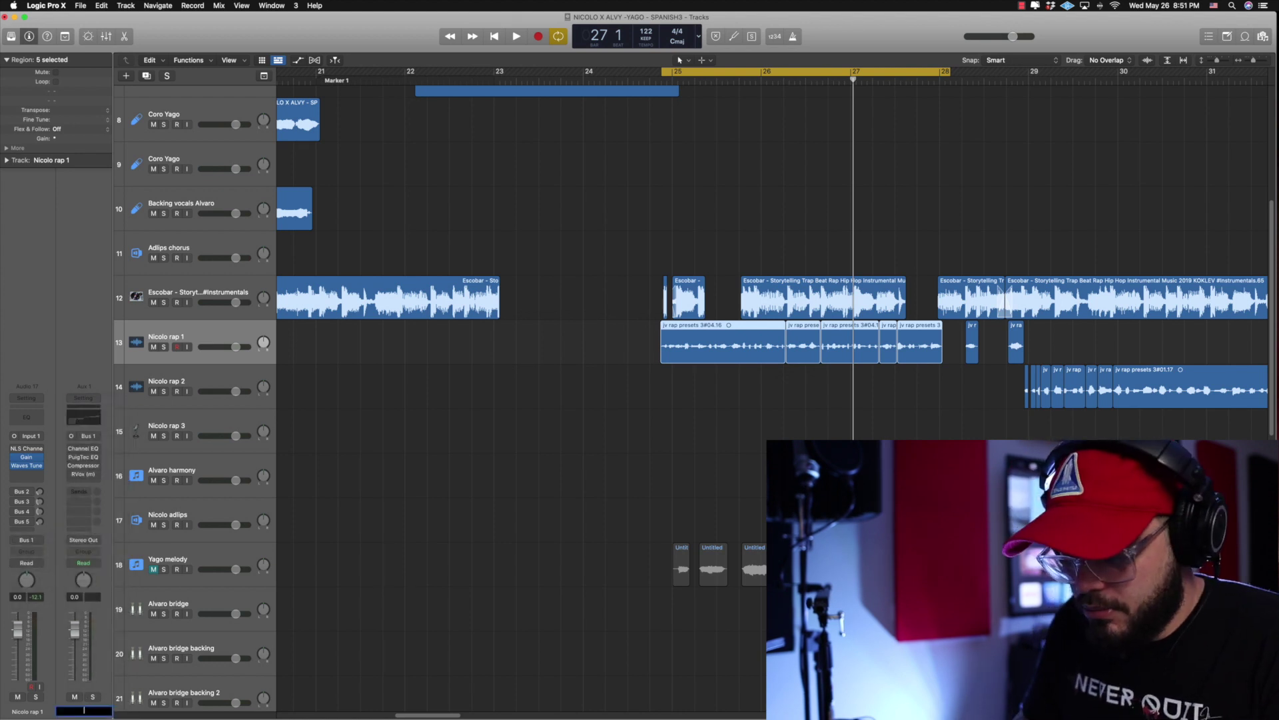
text( Vox)
key(Return)
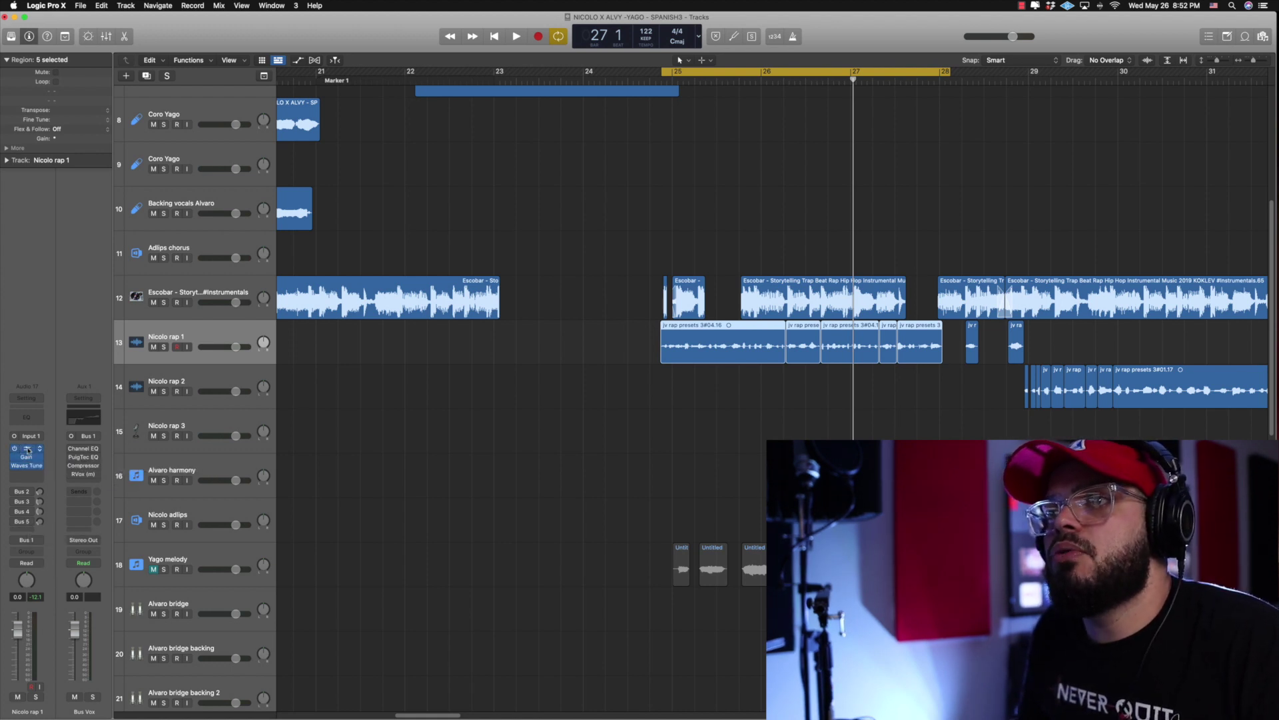
Step: Enable the NLS Channel plug-in on the rap 1 track, examine its settings and close its window
click(27, 449)
drag(493, 138, 408, 228)
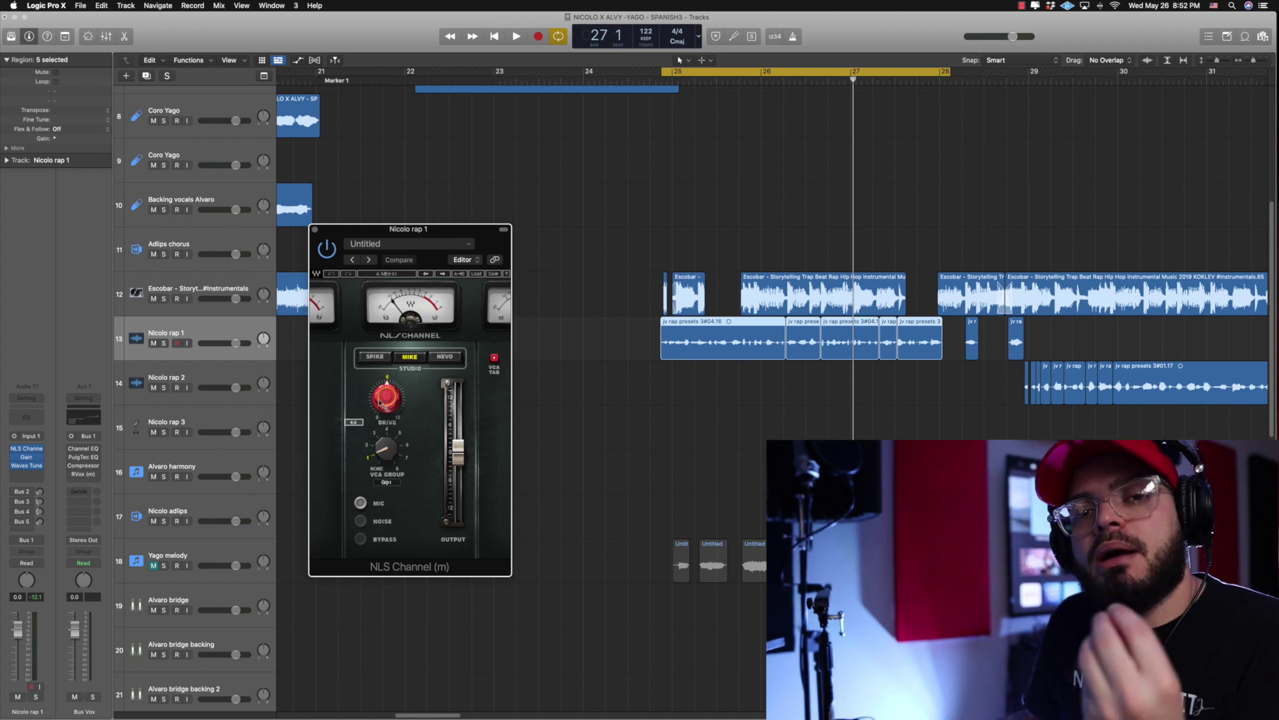
click(315, 230)
Step: Mute the Escobar instrumental track and play the looped rap vocal alone to judge the NLS Channel's effect
key(space)
click(154, 299)
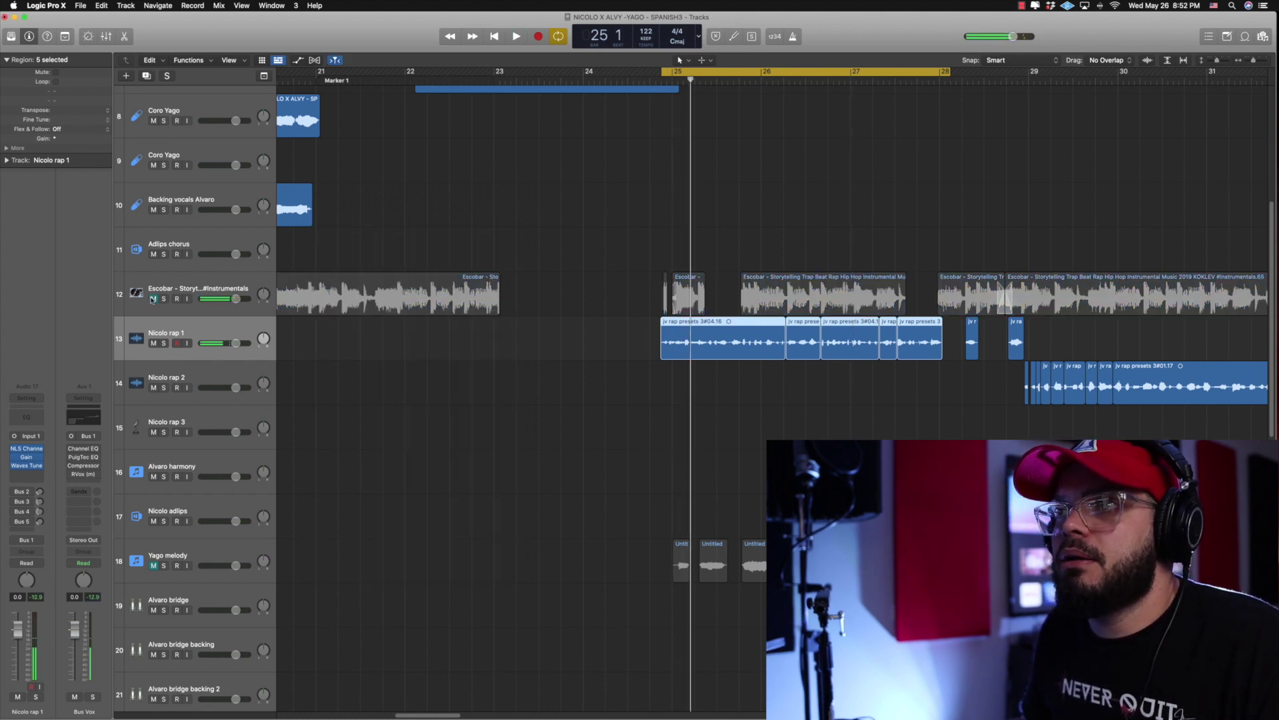
key(space)
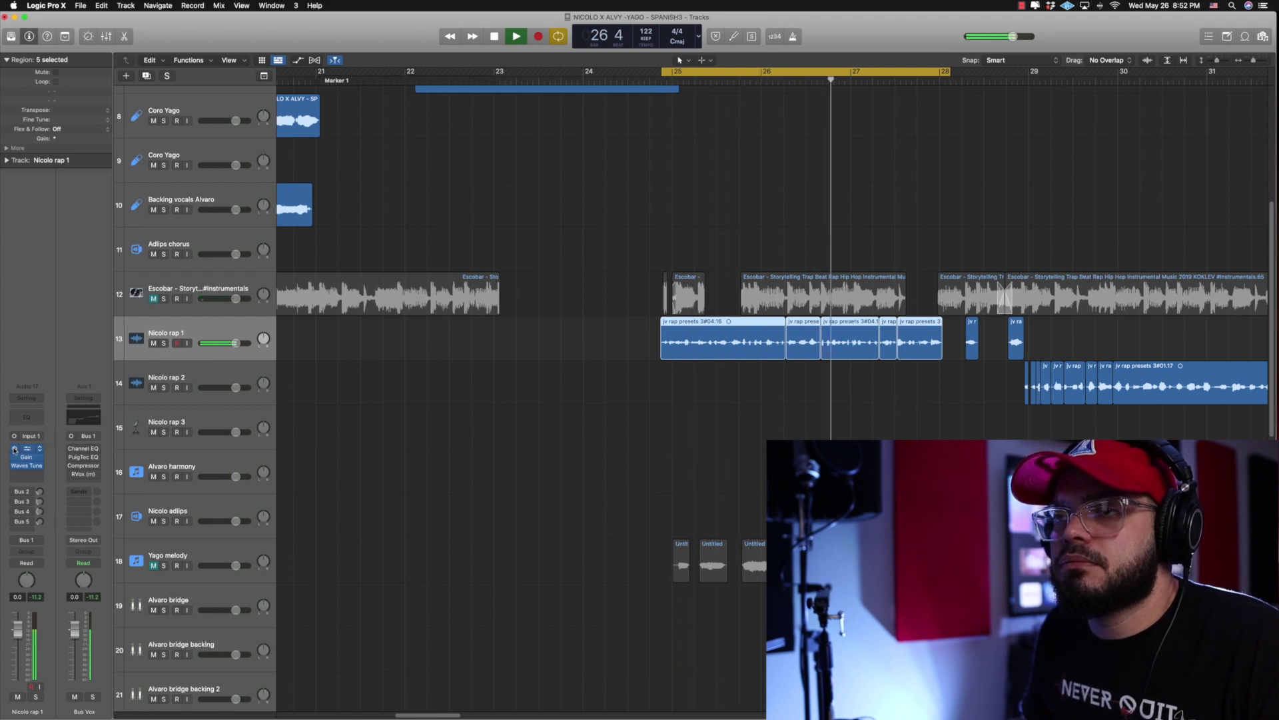
key(space)
key(space)
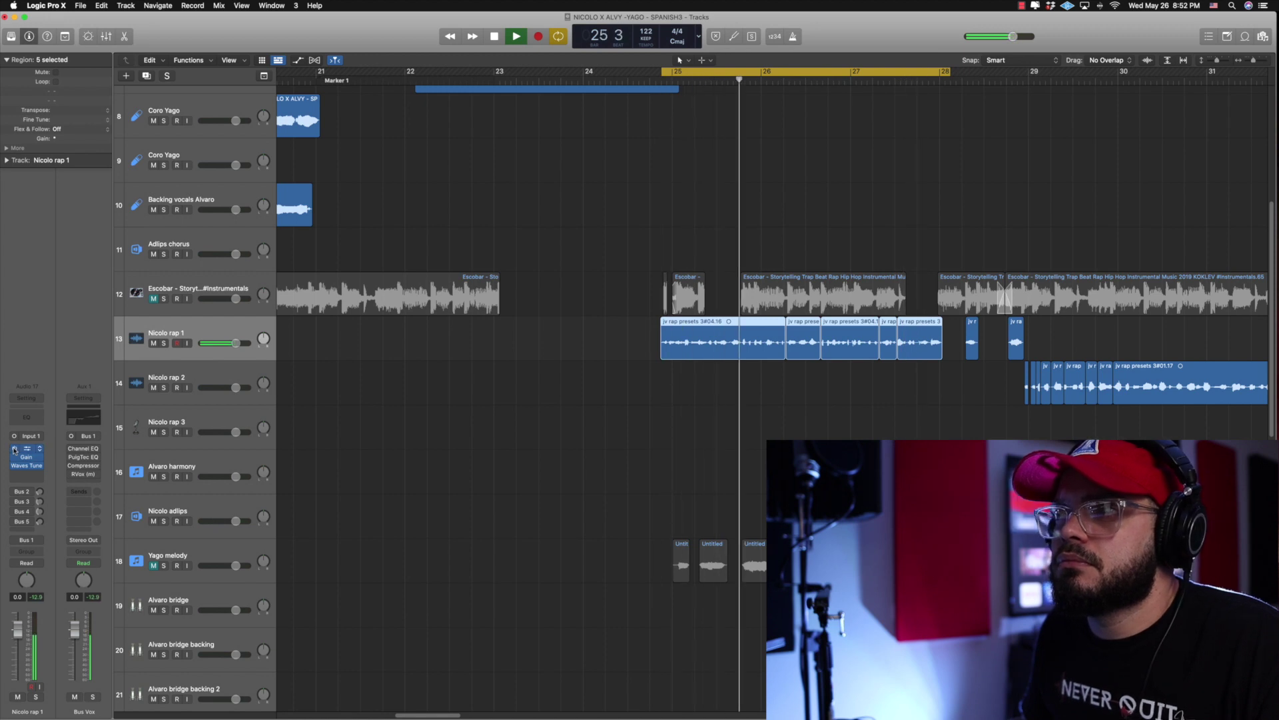
key(space)
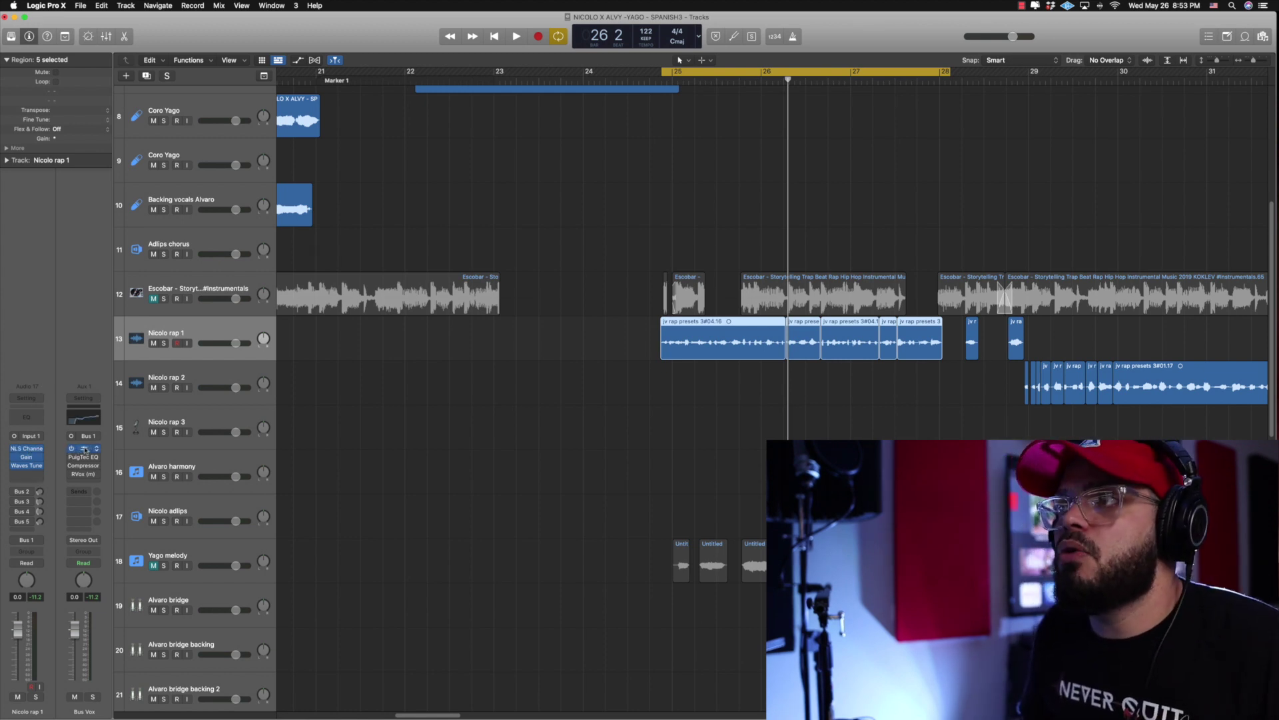
Step: Set the low-cut filter of the Bus Vox Channel EQ to 109 Hz, 36 dB/Oct and Q 0.51
click(85, 449)
drag(574, 329, 549, 334)
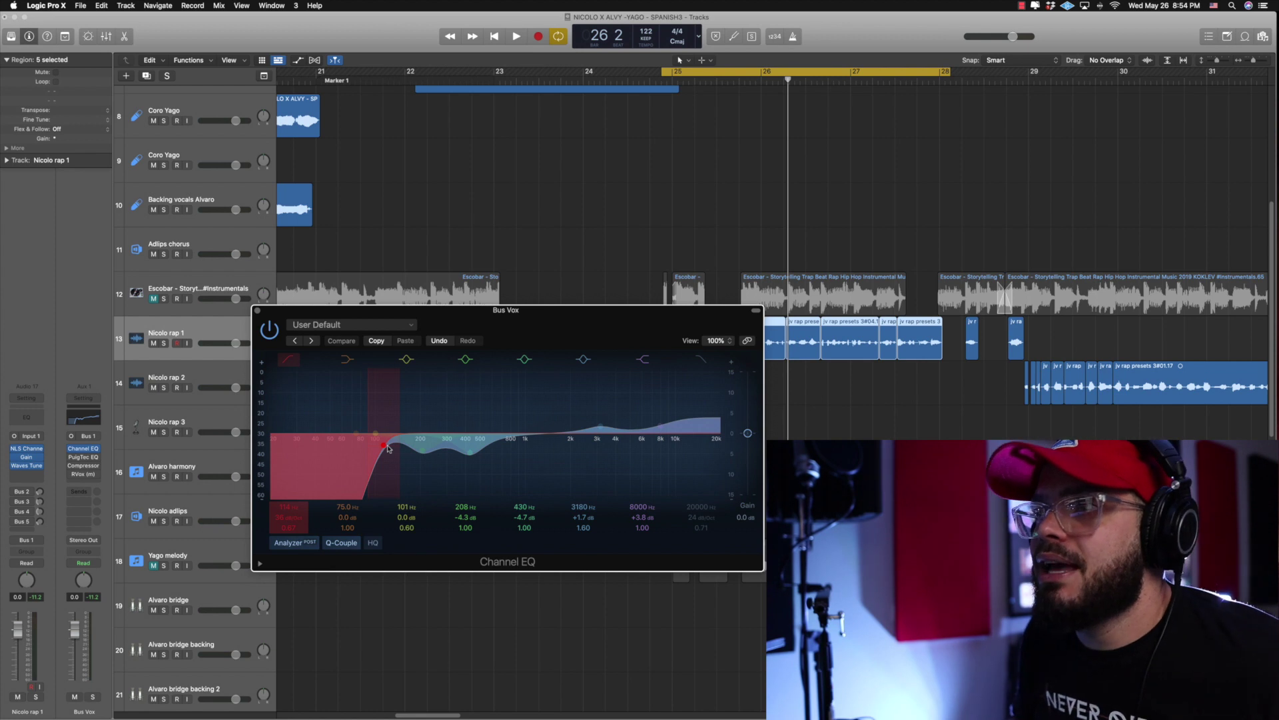
drag(386, 449, 380, 448)
drag(280, 320, 262, 235)
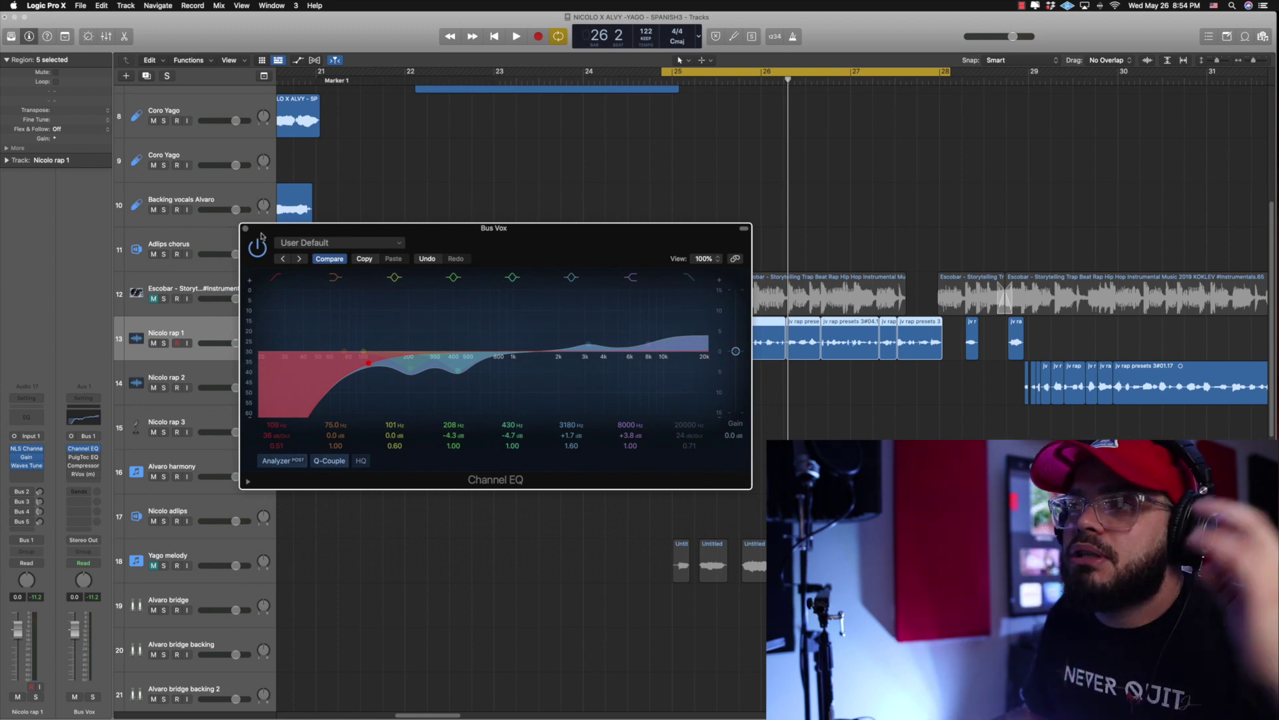
drag(465, 242, 462, 245)
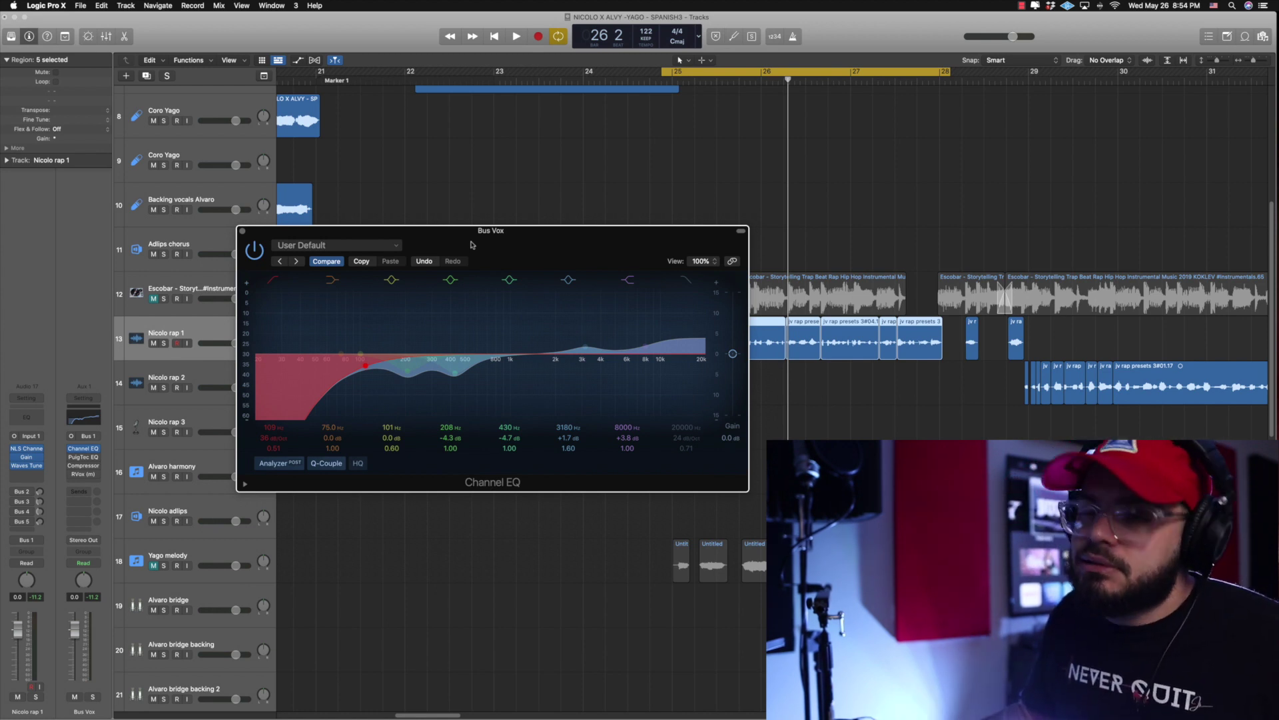
Step: Play the looped vocal with the Bus Vox Channel EQ switched off and on to compare, and close the EQ window
drag(545, 256, 578, 381)
key(space)
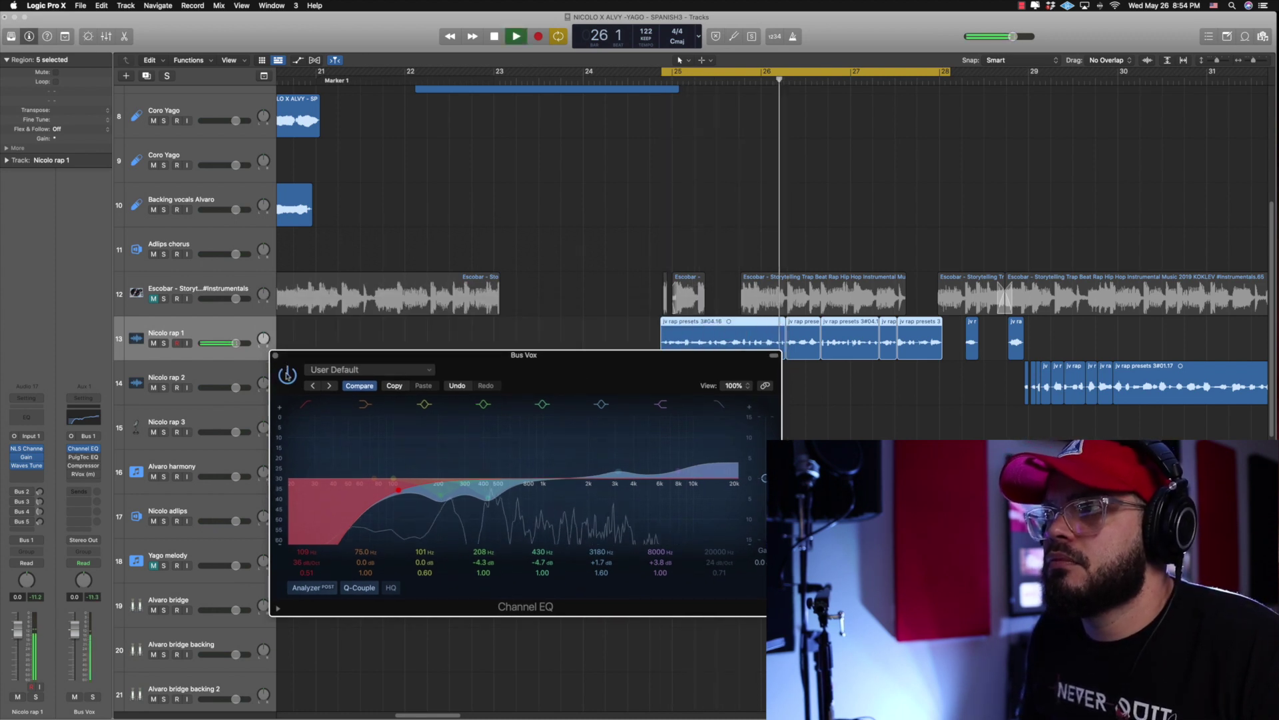
click(287, 375)
key(space)
key(space)
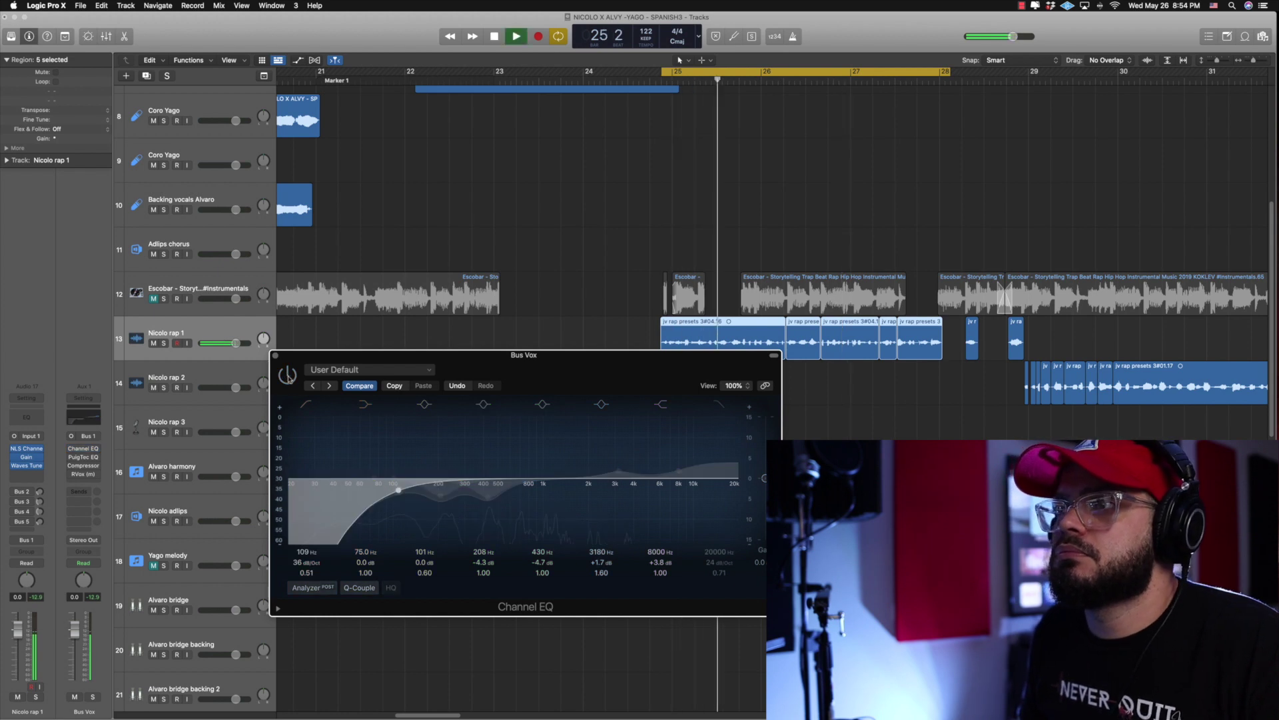
click(287, 375)
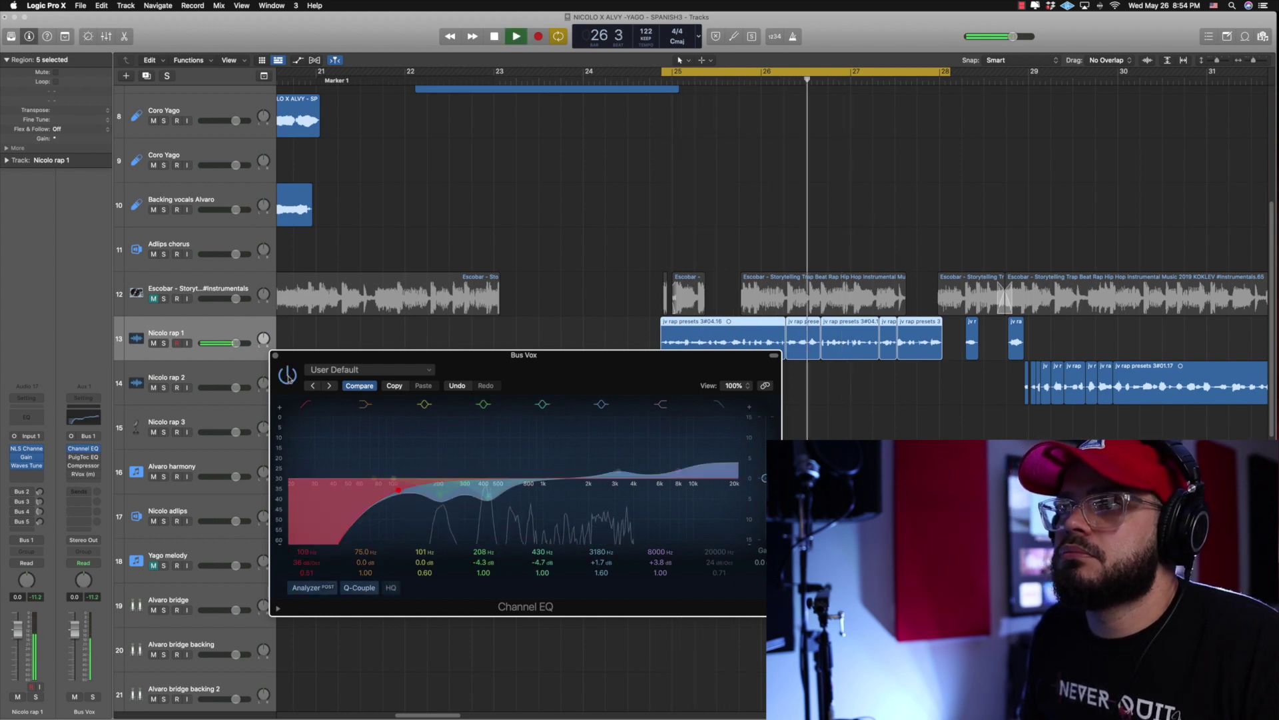
key(space)
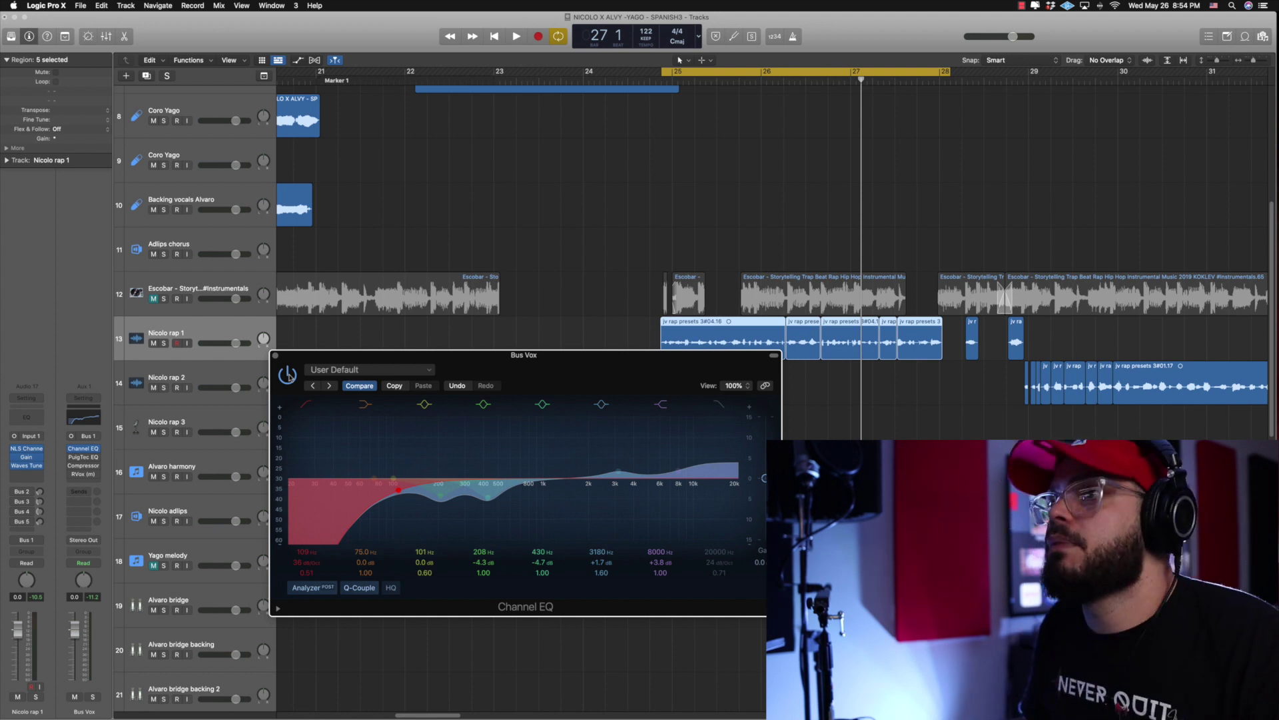
click(275, 356)
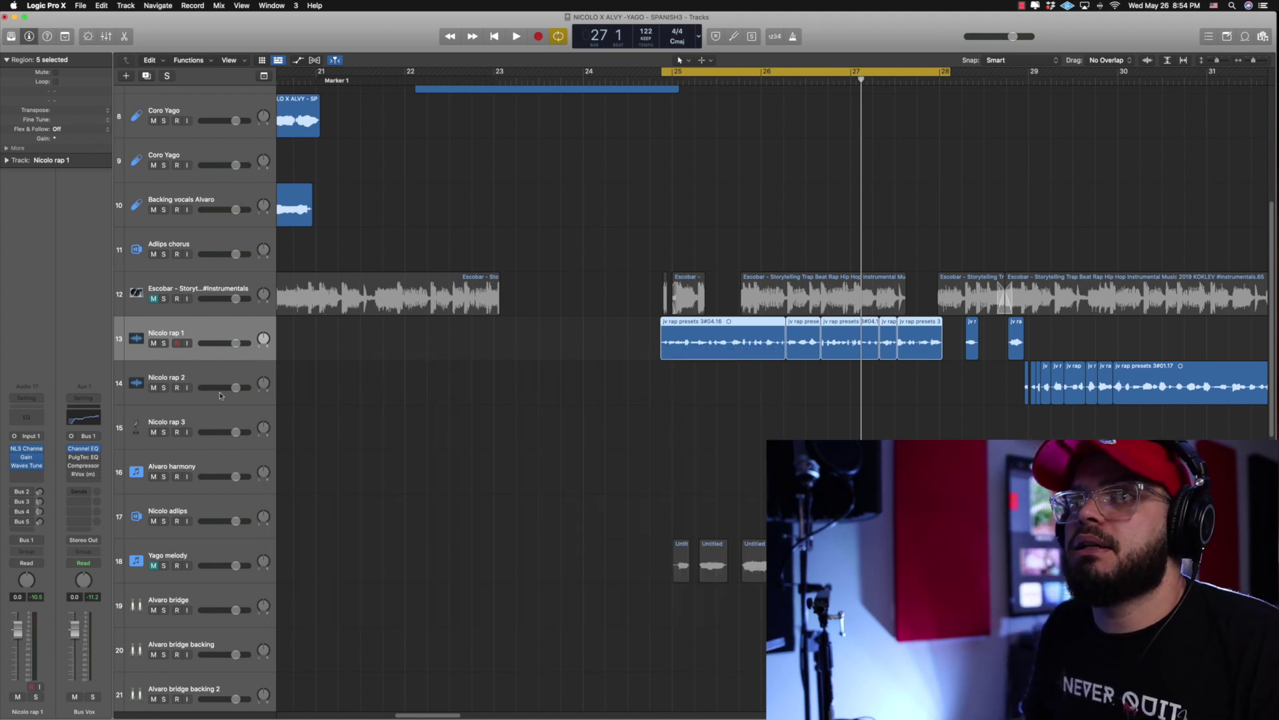
Step: Enable the PuigTec EQP1A on Bus Vox and examine its high- and low-frequency boost, attenuation and frequency settings
click(89, 459)
drag(706, 171, 609, 320)
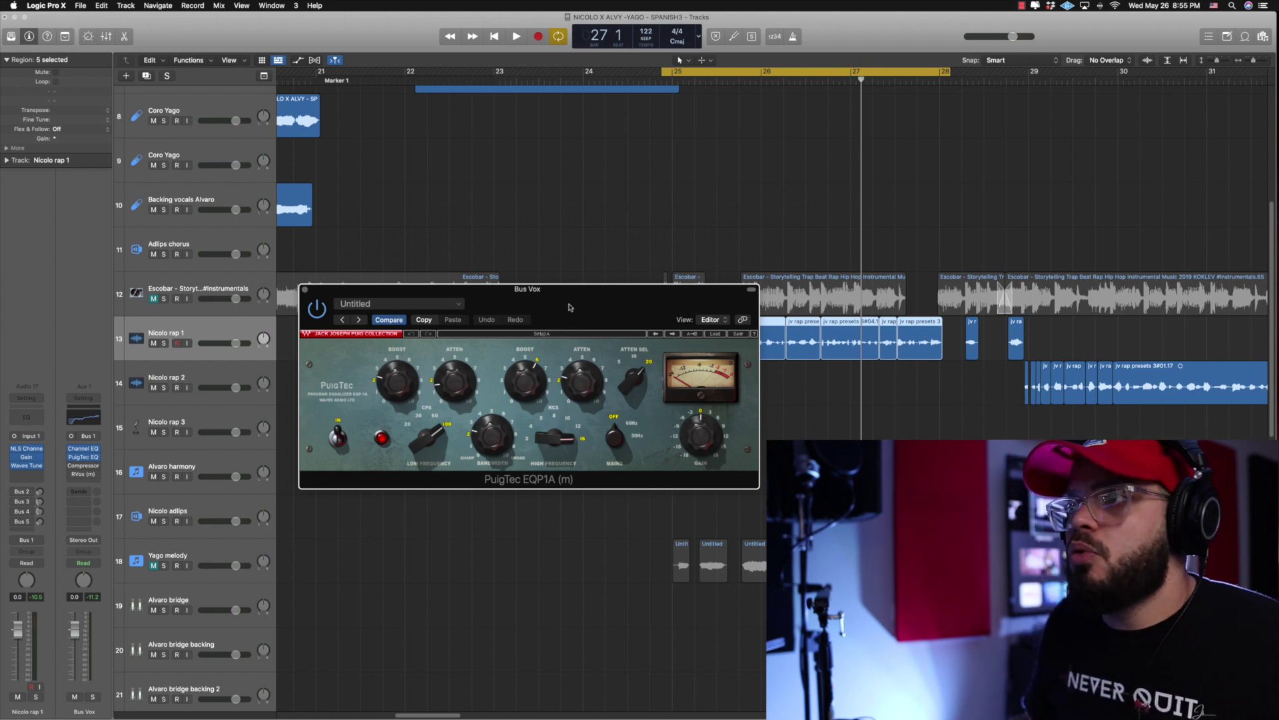
mouse_move(523, 381)
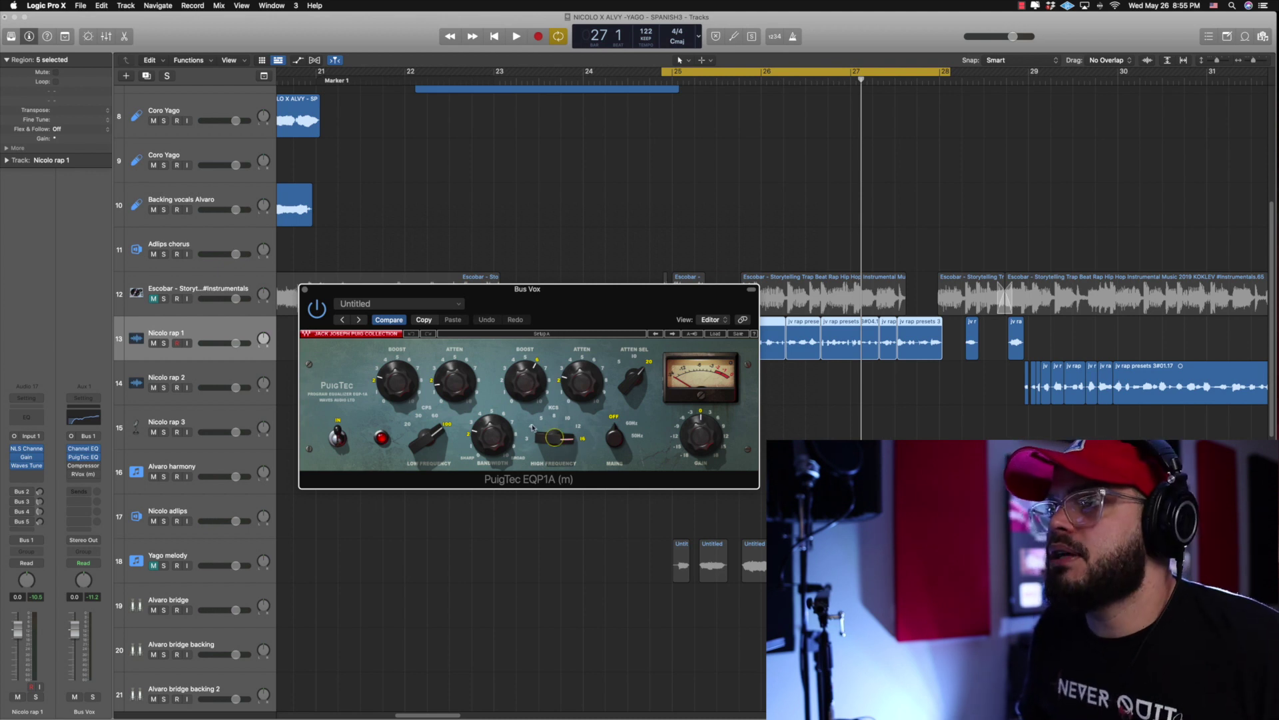
click(530, 400)
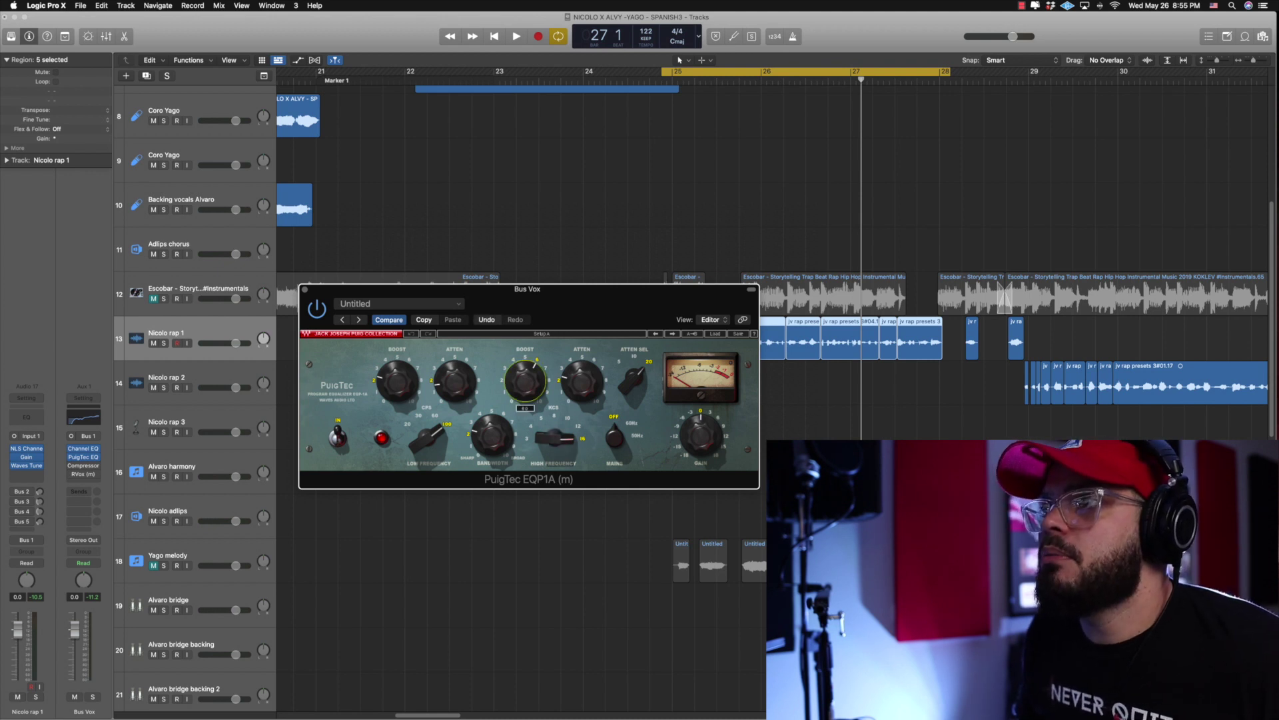
click(577, 387)
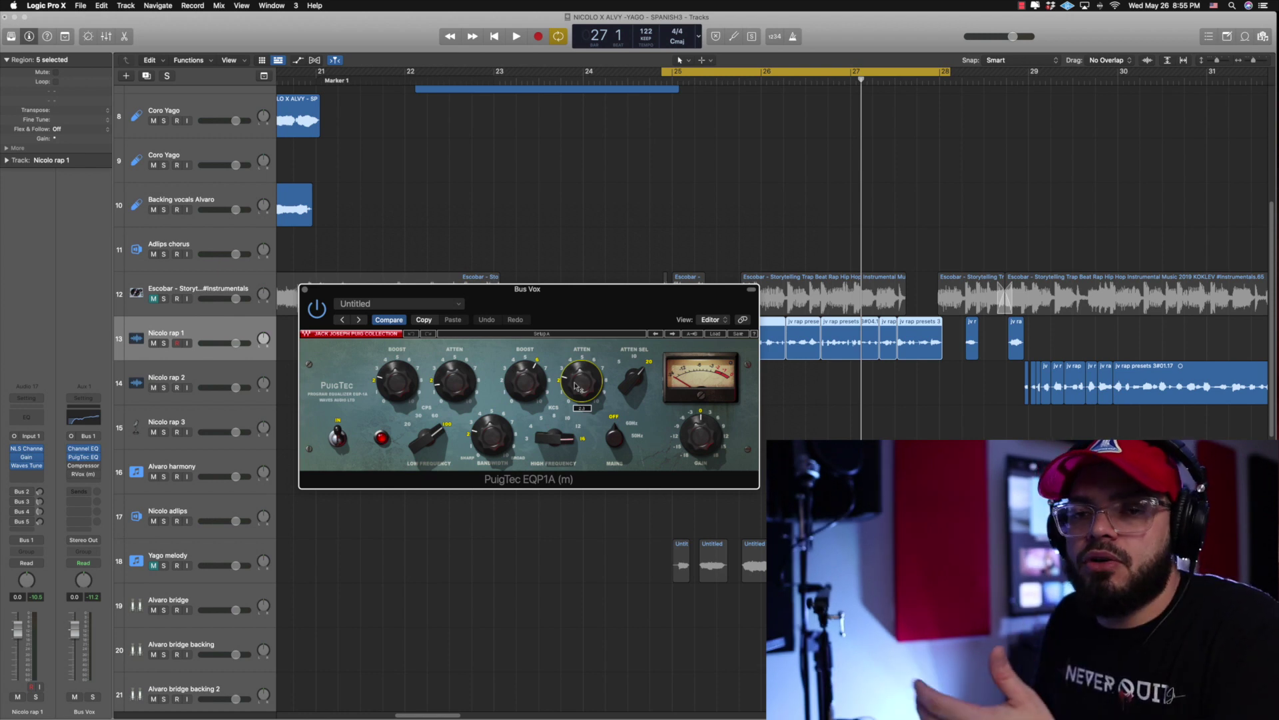
click(396, 386)
mouse_move(422, 439)
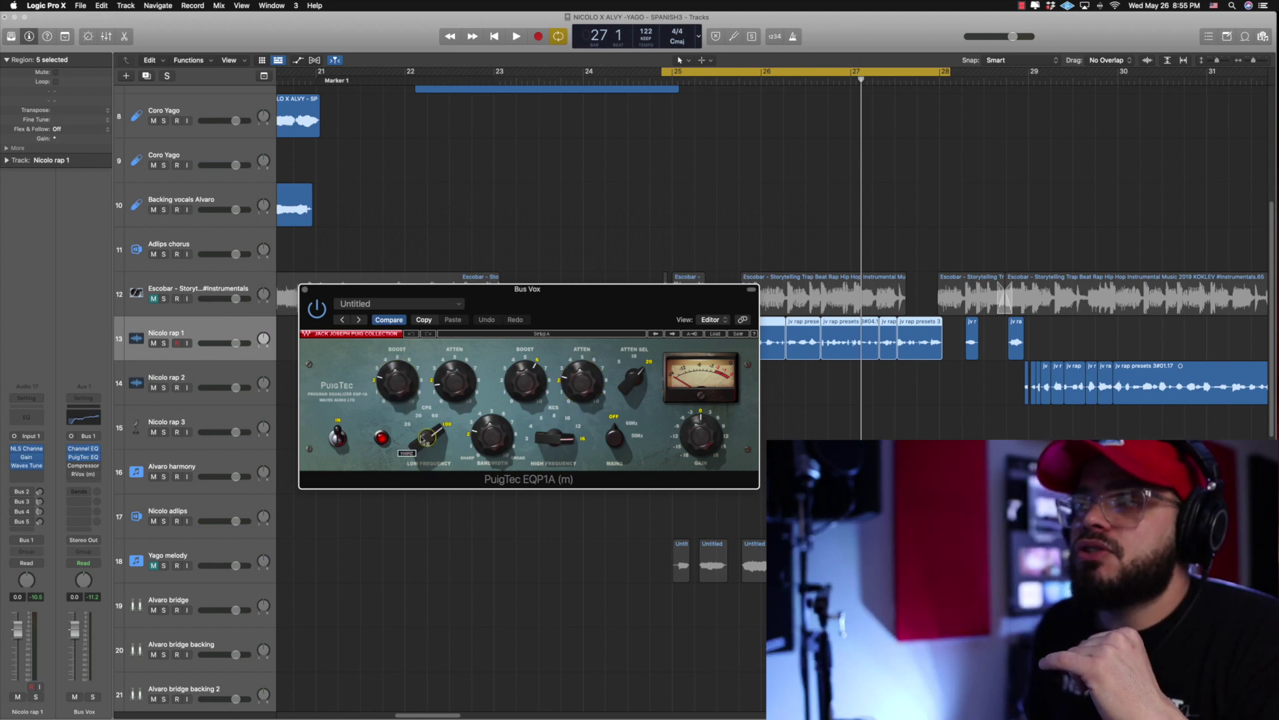
click(388, 386)
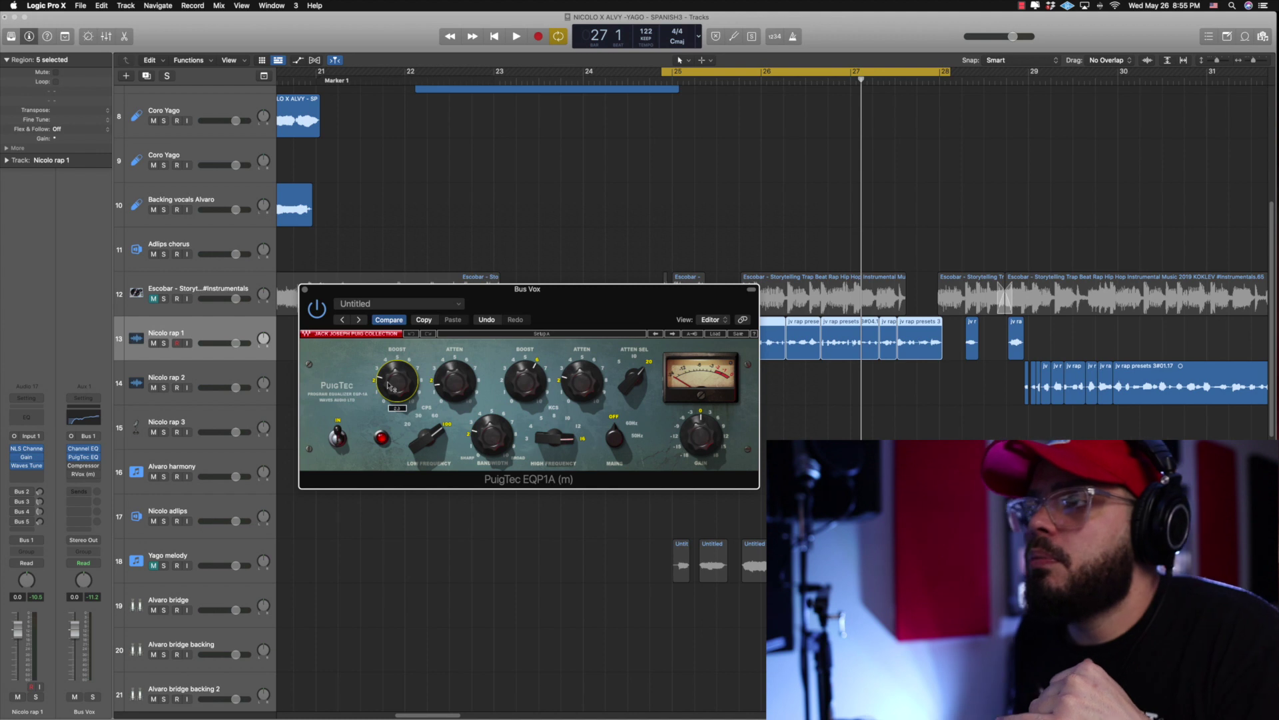
click(444, 381)
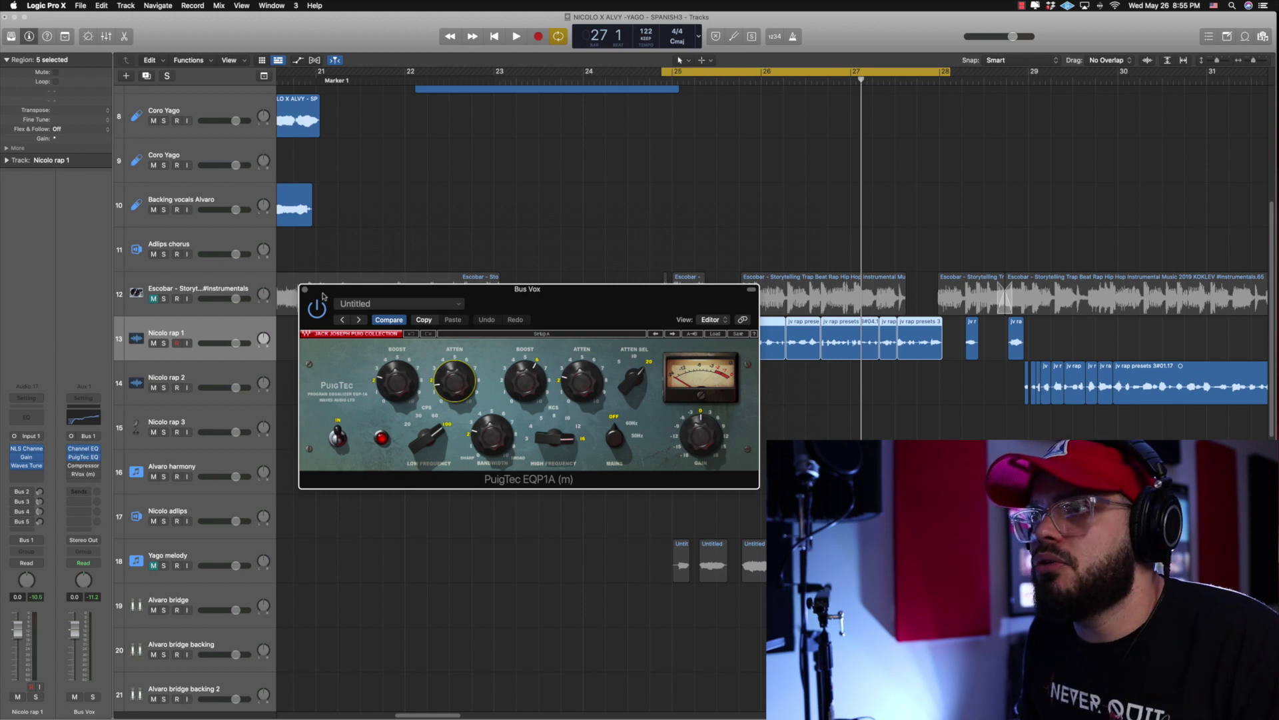
Step: Play the looped rap vocal with the PuigTec EQ on Bus Vox switched off and on to compare, and close its window
drag(323, 296, 324, 365)
key(space)
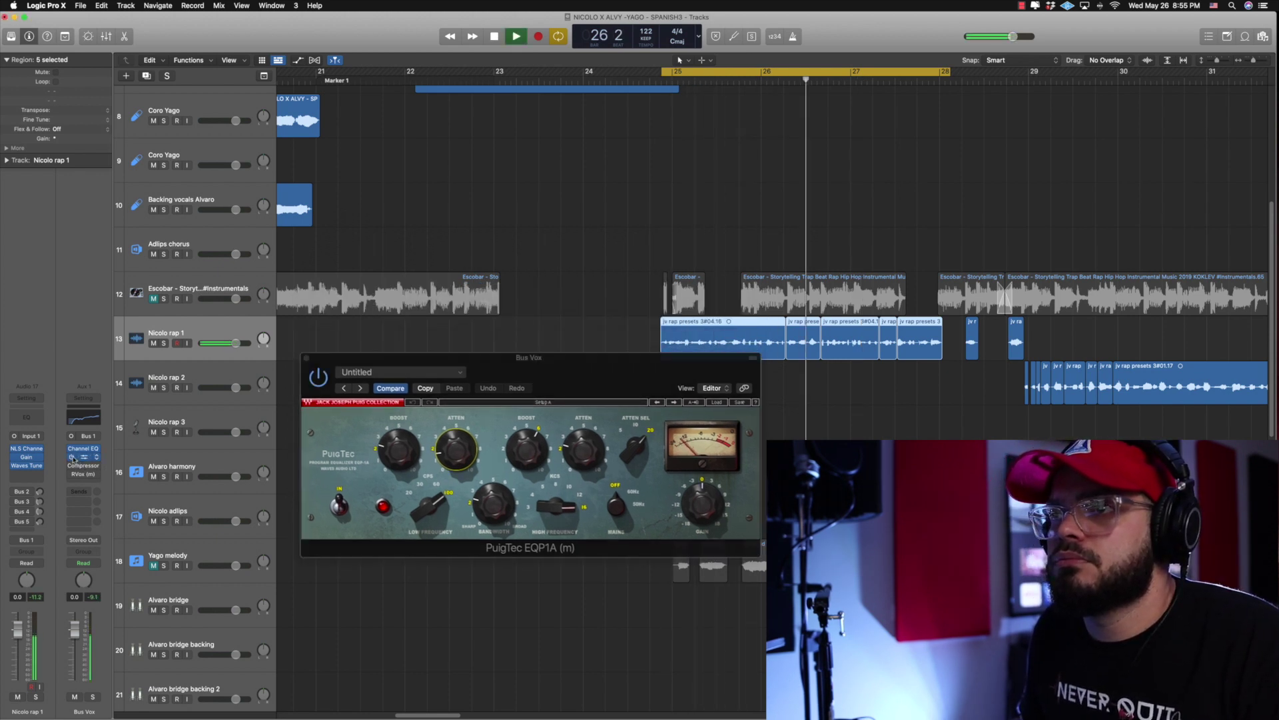
key(space)
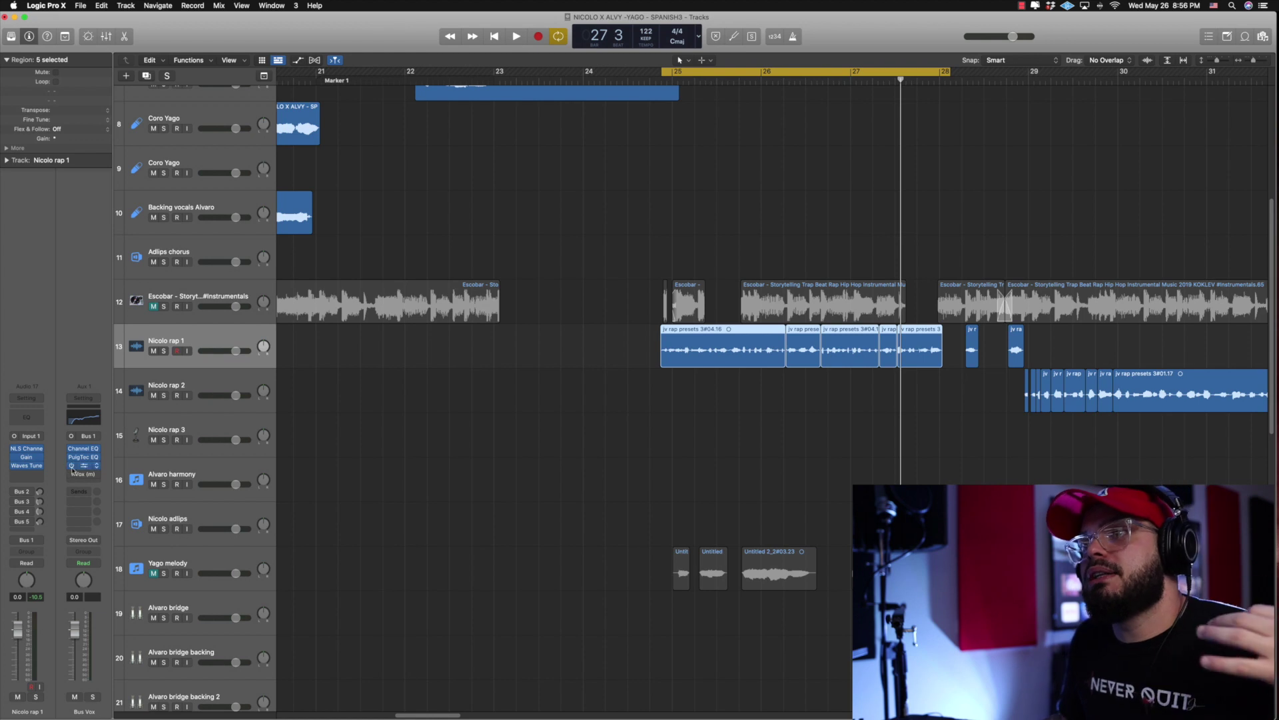
Step: Enable the Compressor on Bus Vox and open its Studio VCA settings clear of the channel strips
click(84, 467)
drag(760, 164, 703, 199)
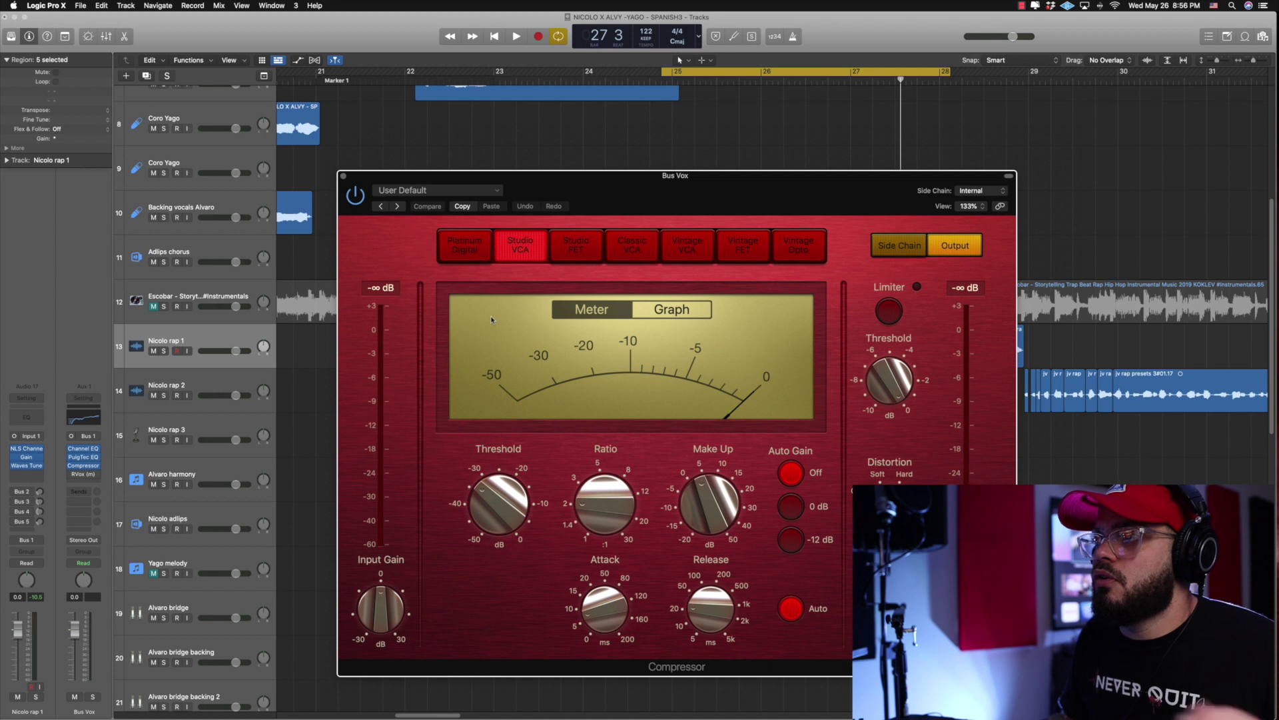
drag(668, 203, 620, 203)
Step: Play the looped rap vocal repeatedly with the Bus Vox Compressor bypassed and active to judge its effect
key(space)
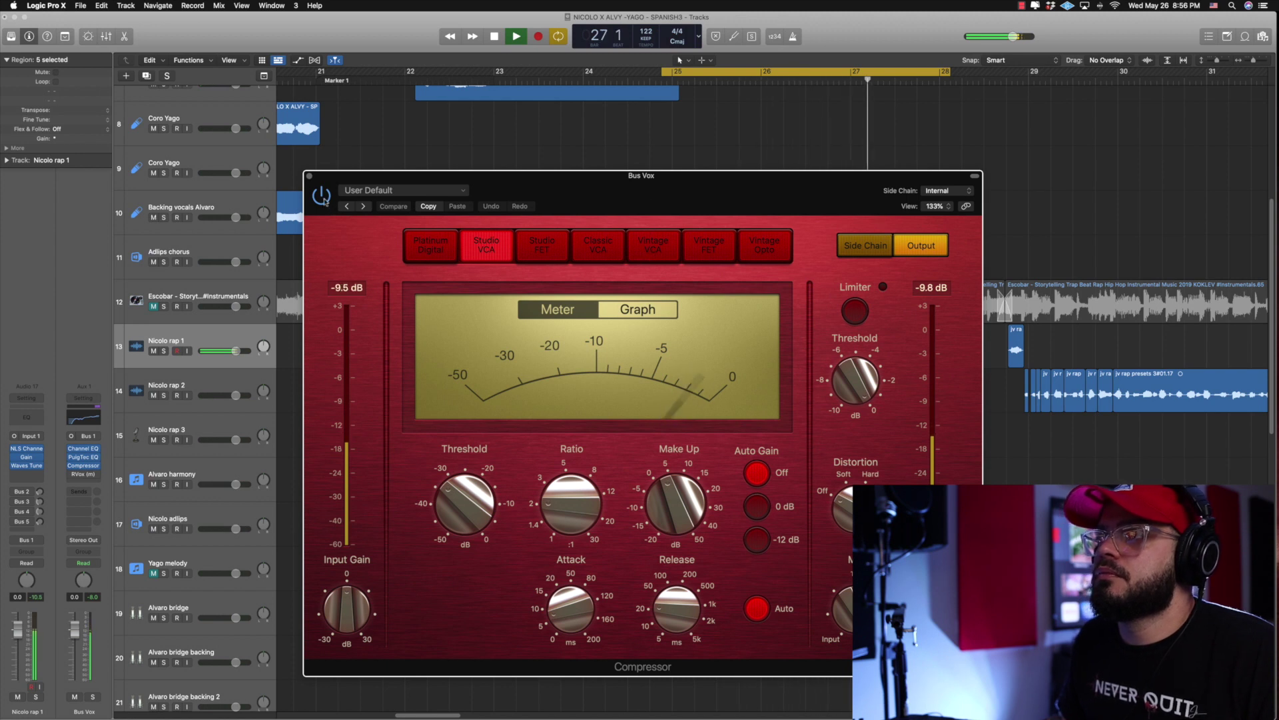
key(space)
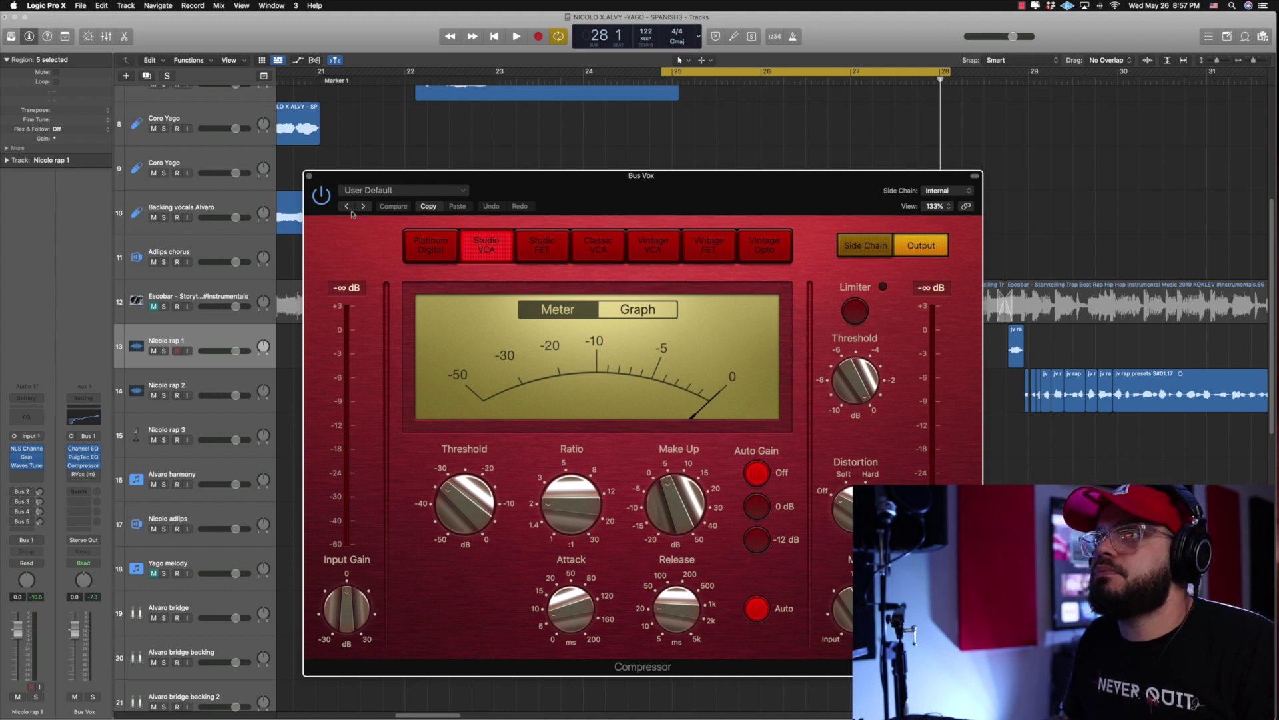
key(space)
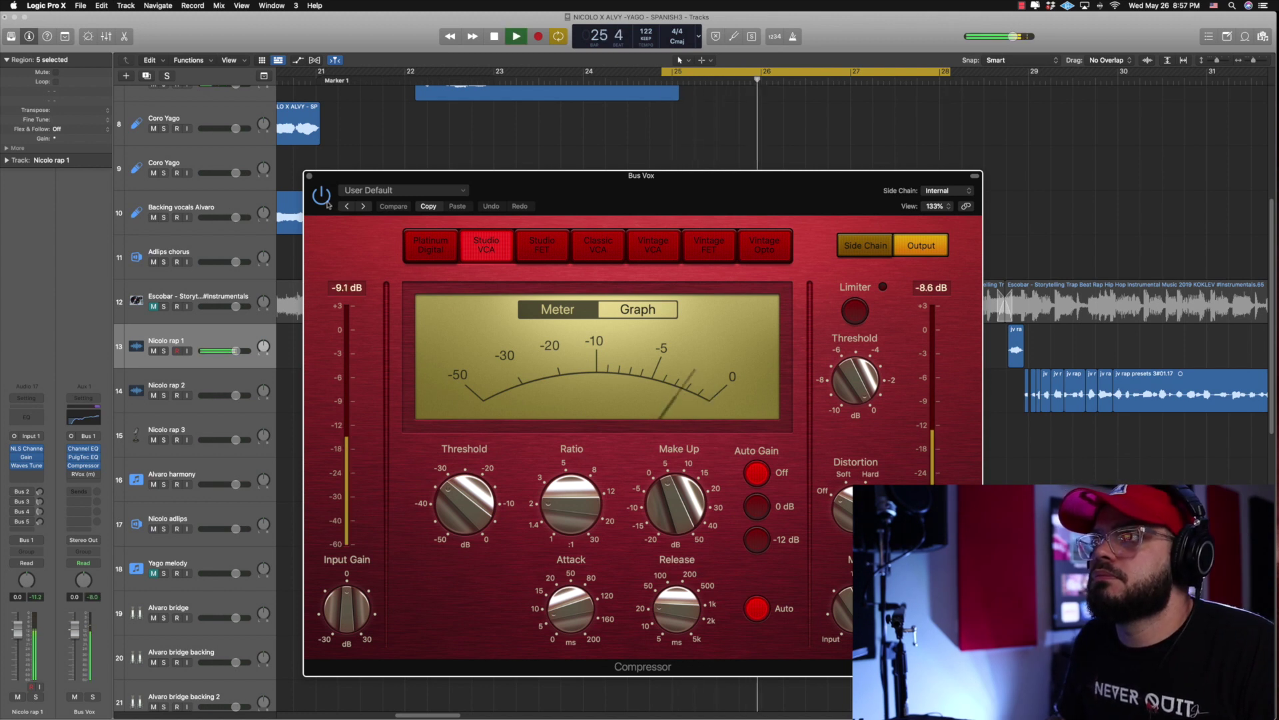
key(space)
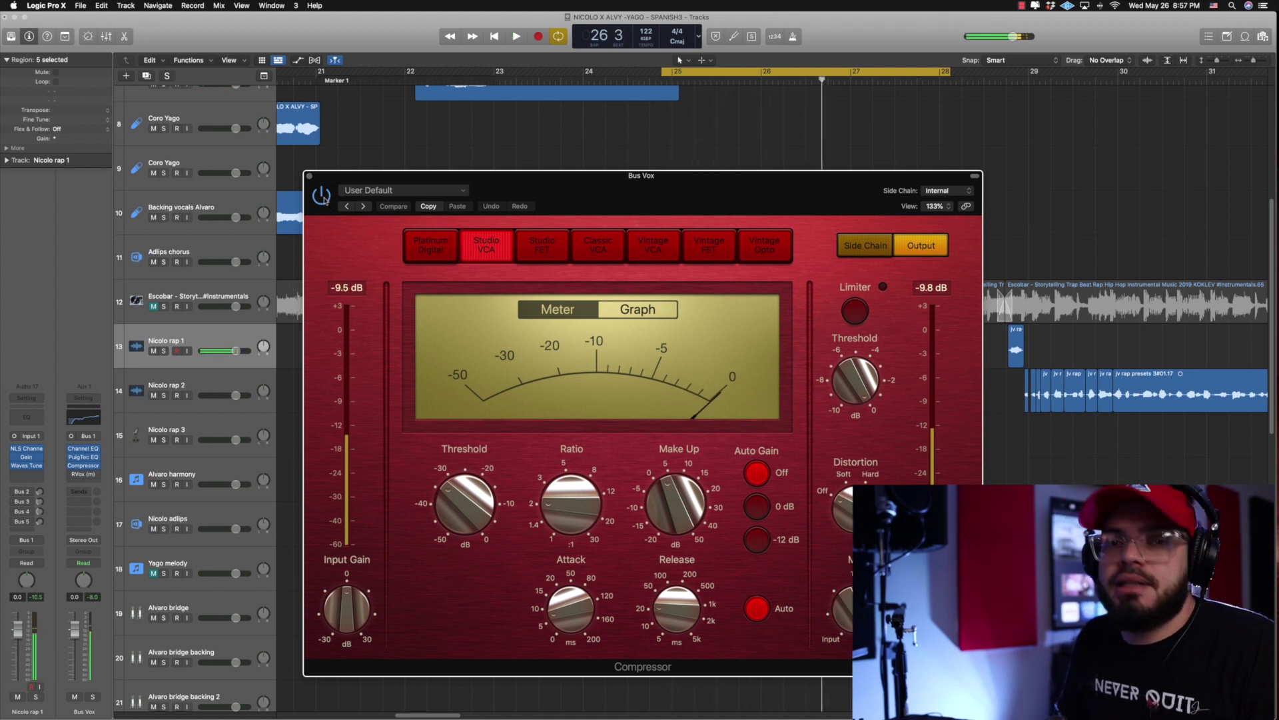
key(space)
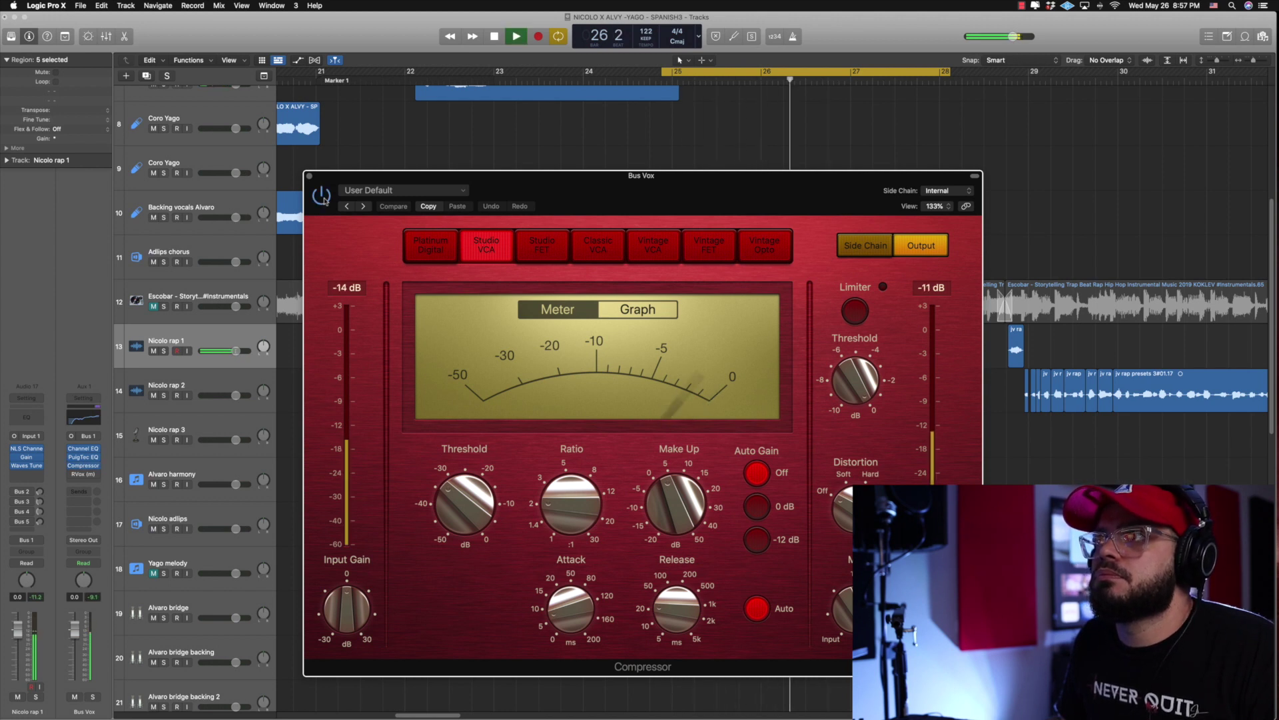
key(space)
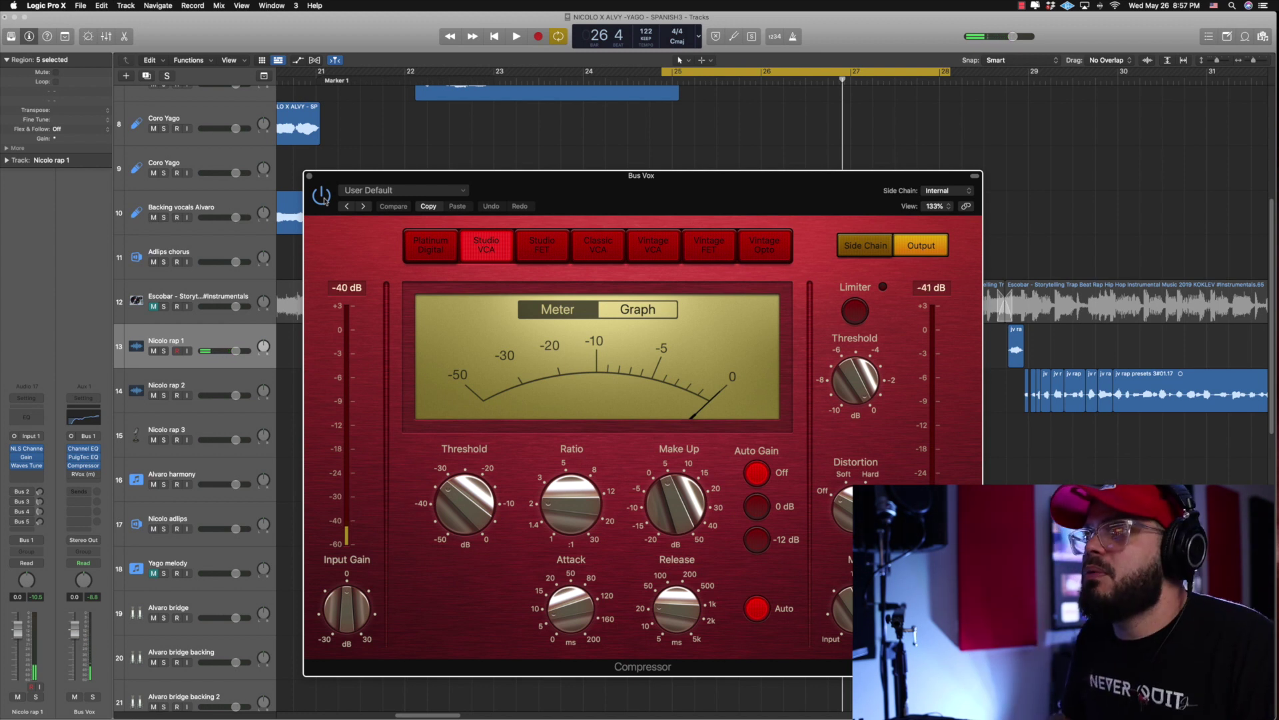
Step: Raise the ratio of the Bus Vox Compressor slightly, check its threshold and replay the looped vocal to hear the compression
mouse_move(590, 506)
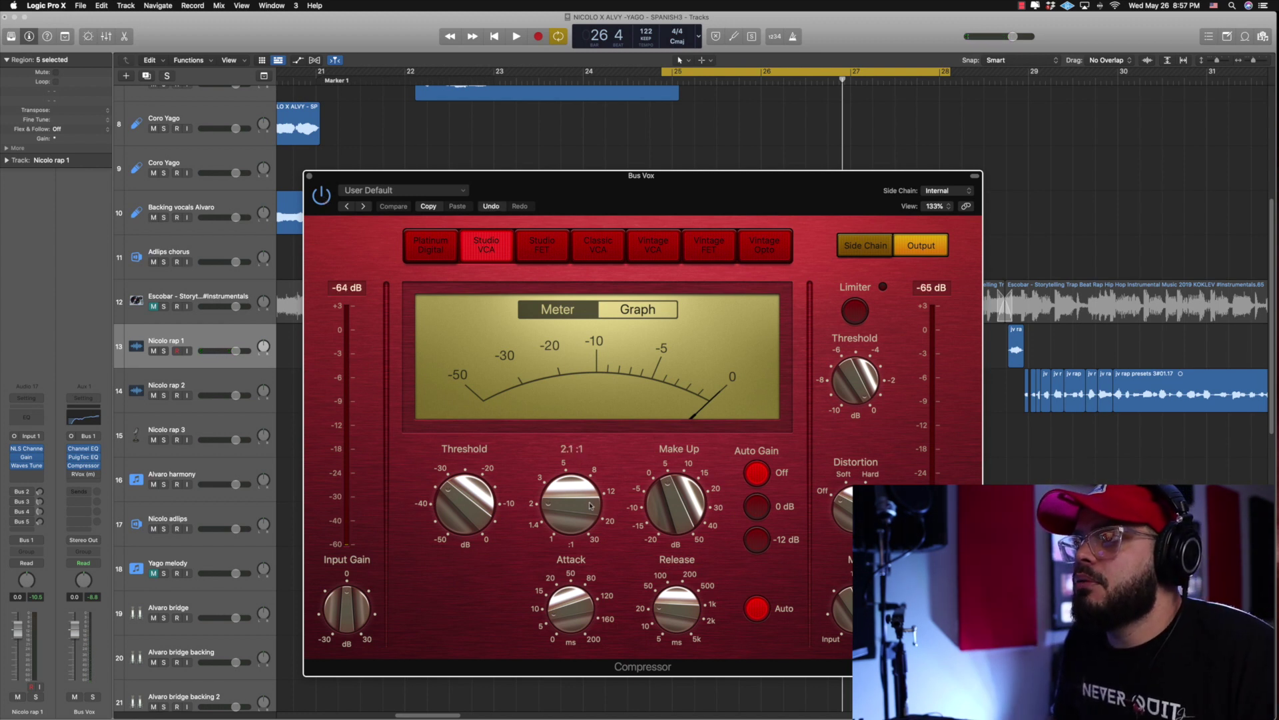
drag(567, 505, 575, 482)
mouse_move(484, 514)
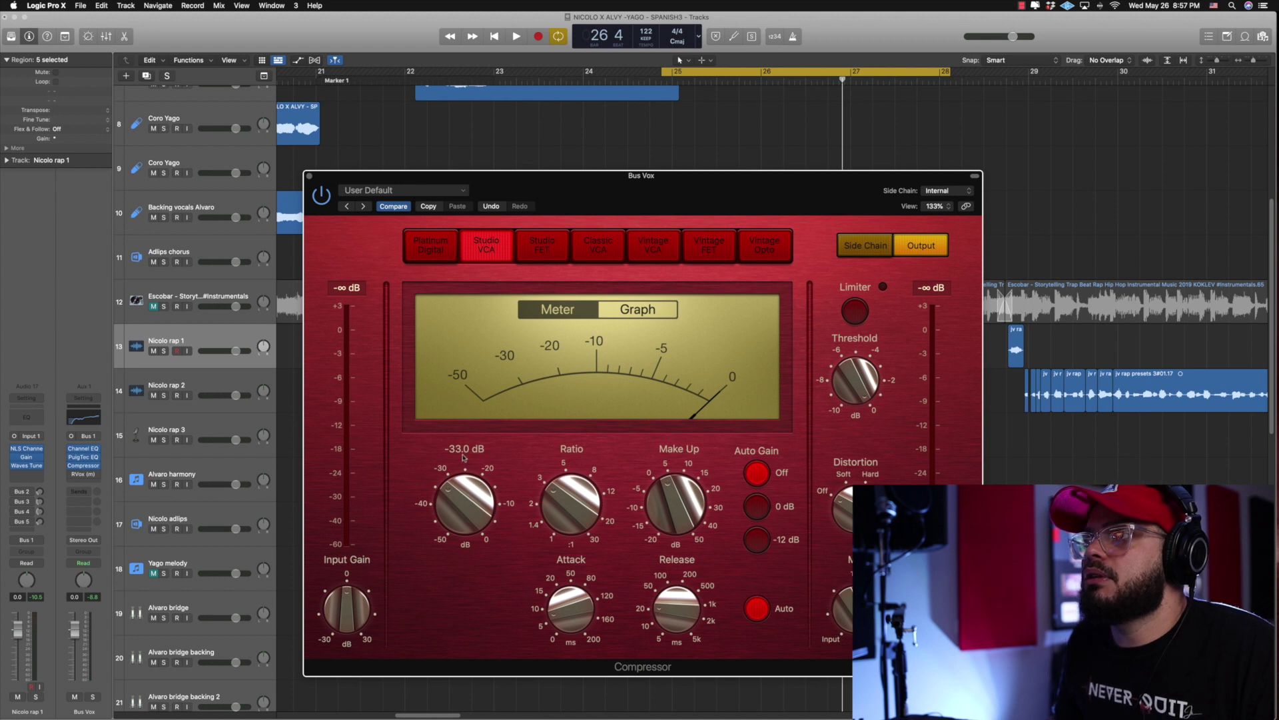
key(space)
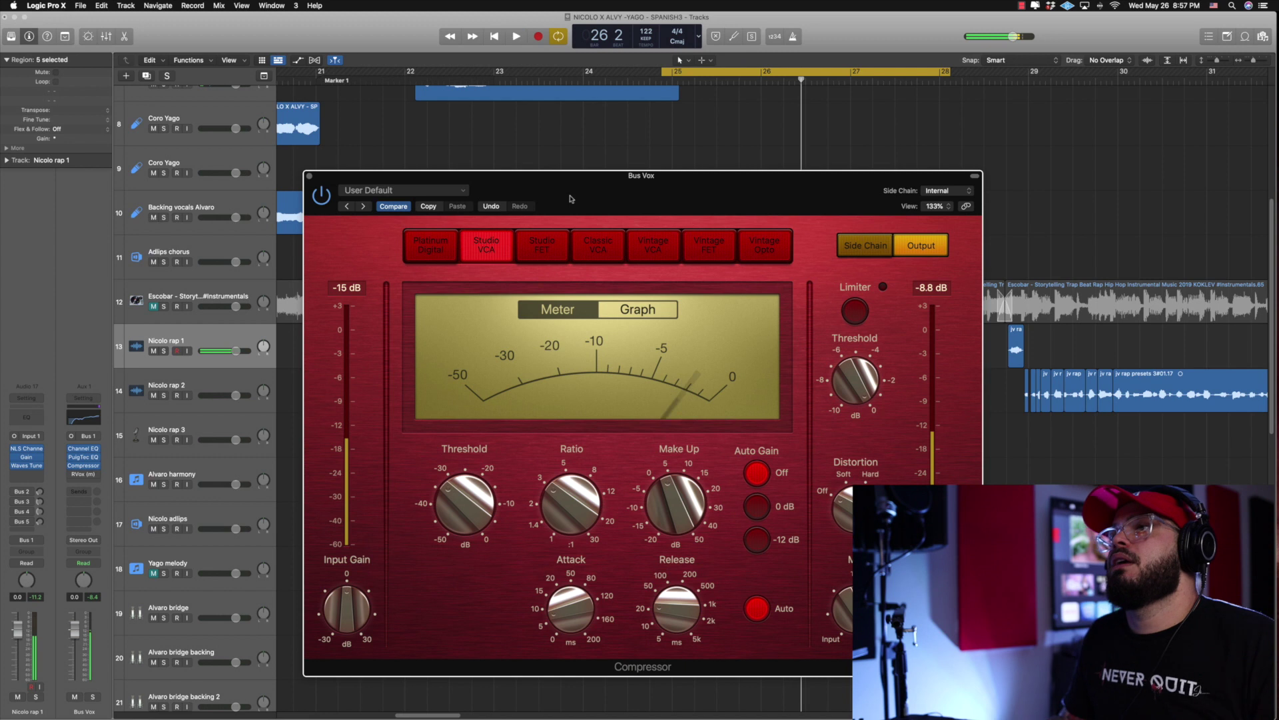
key(space)
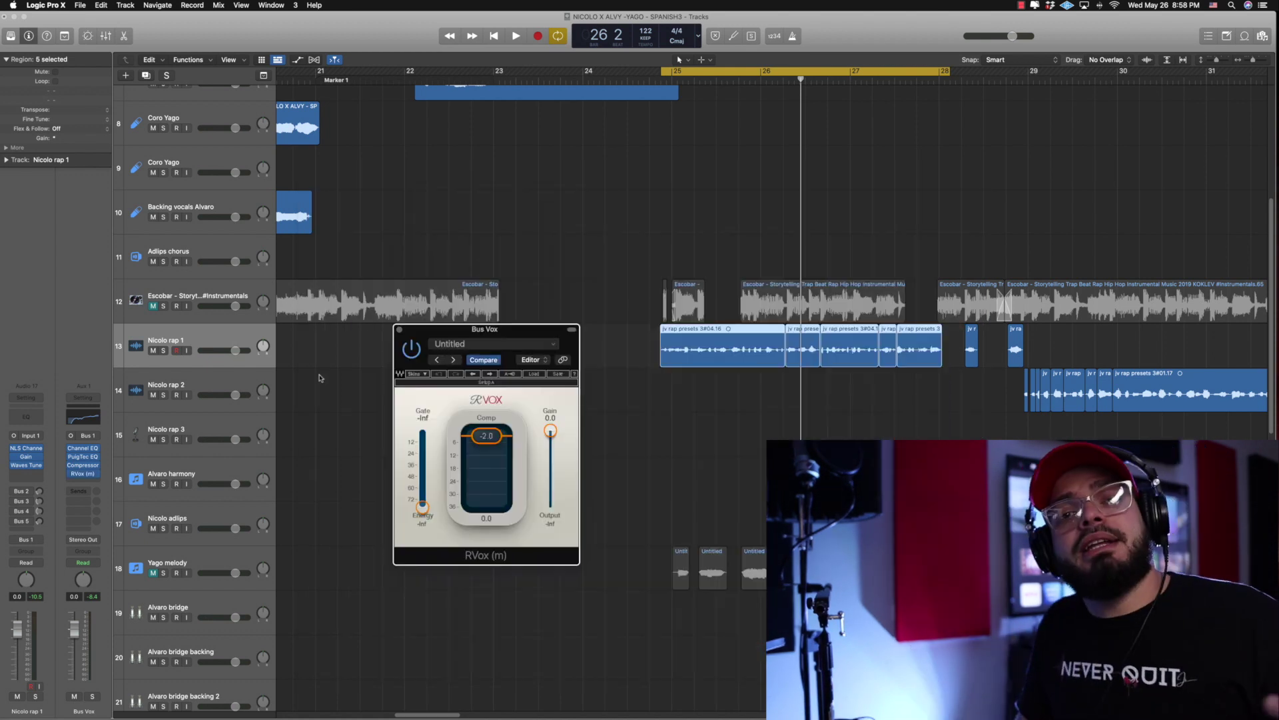
Step: Examine the gate, compression and gain settings of RVox on Bus Vox and close its window
drag(482, 336, 459, 336)
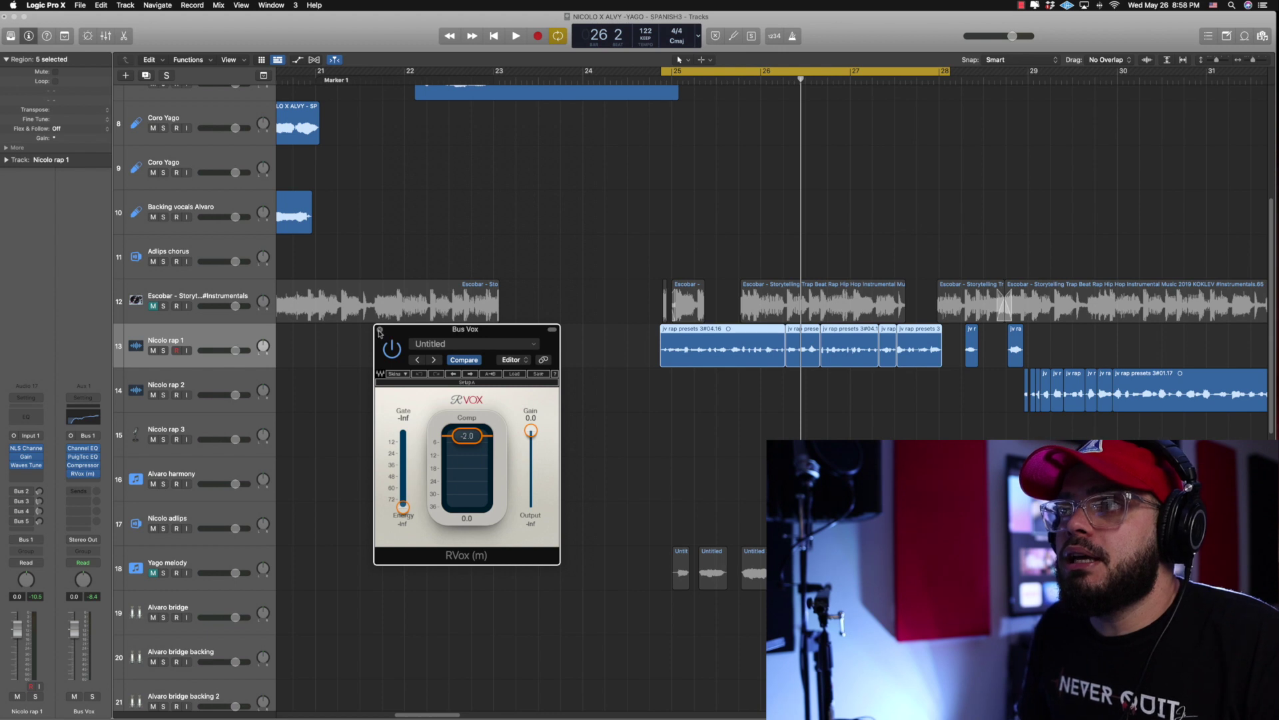
click(380, 329)
Step: Unmute the Escobar instrumental track and play the loop with the Bus Vox plug-ins off and on to compare
click(153, 306)
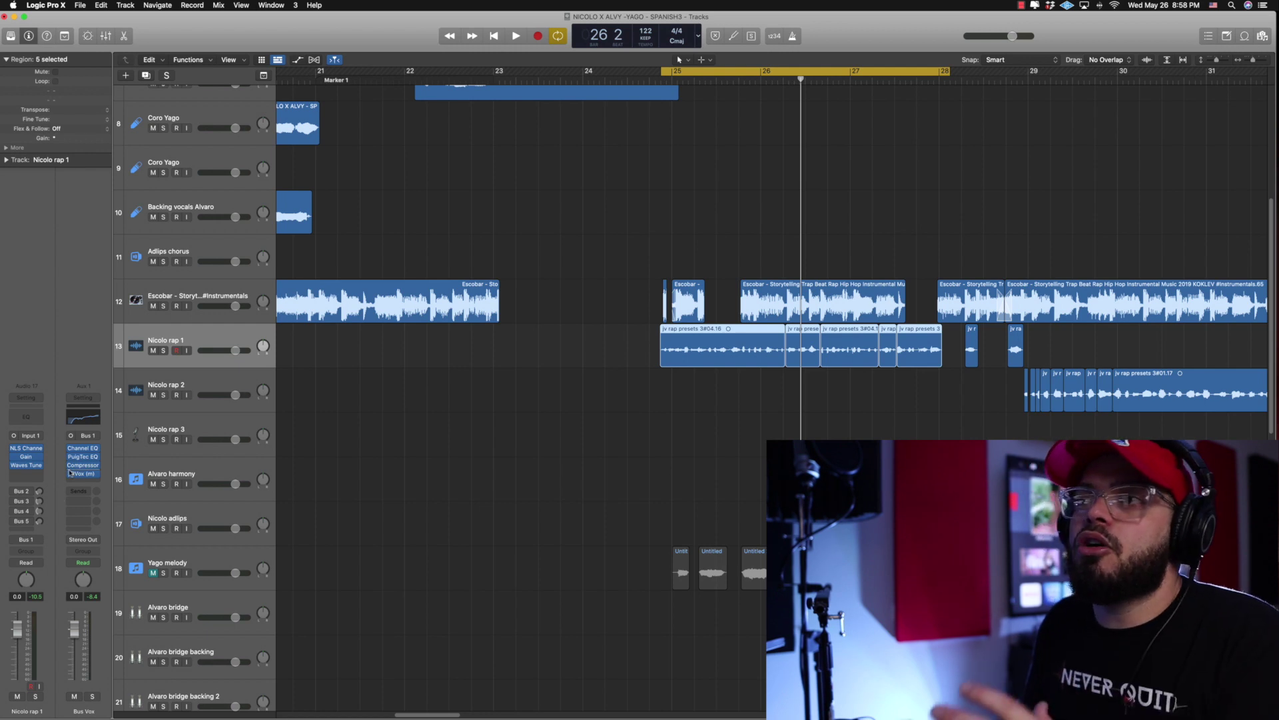
key(space)
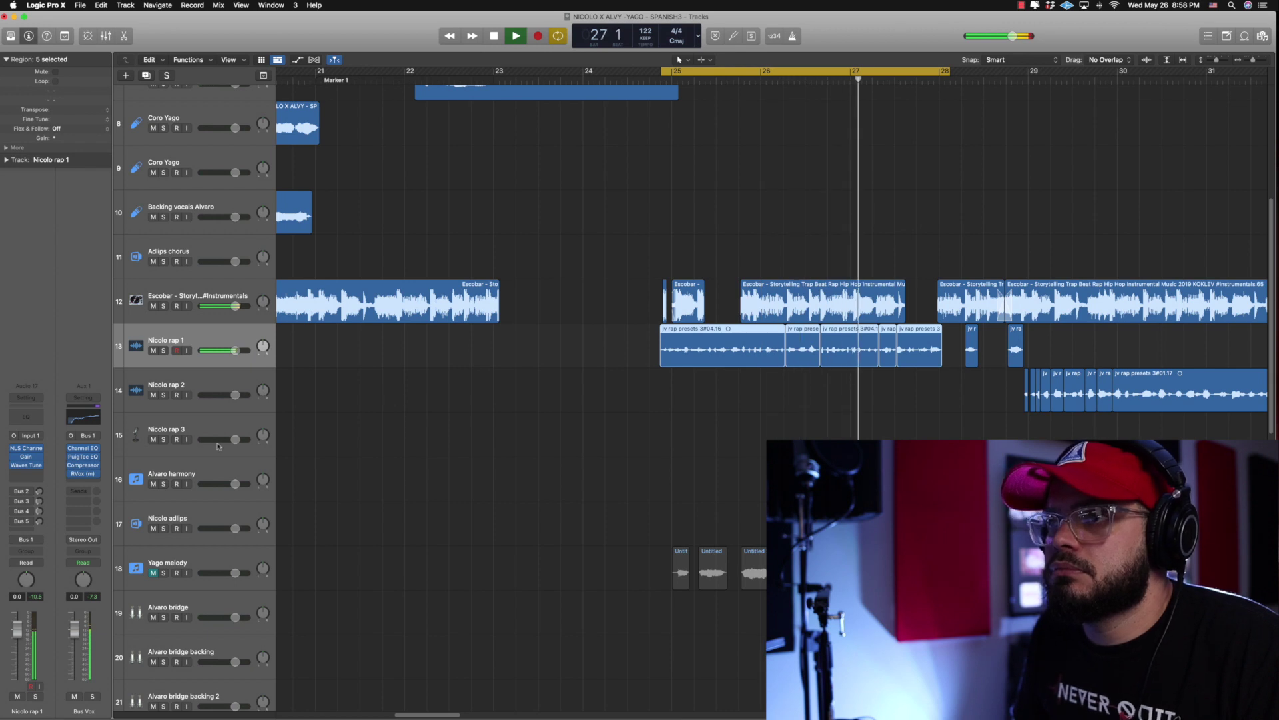
key(space)
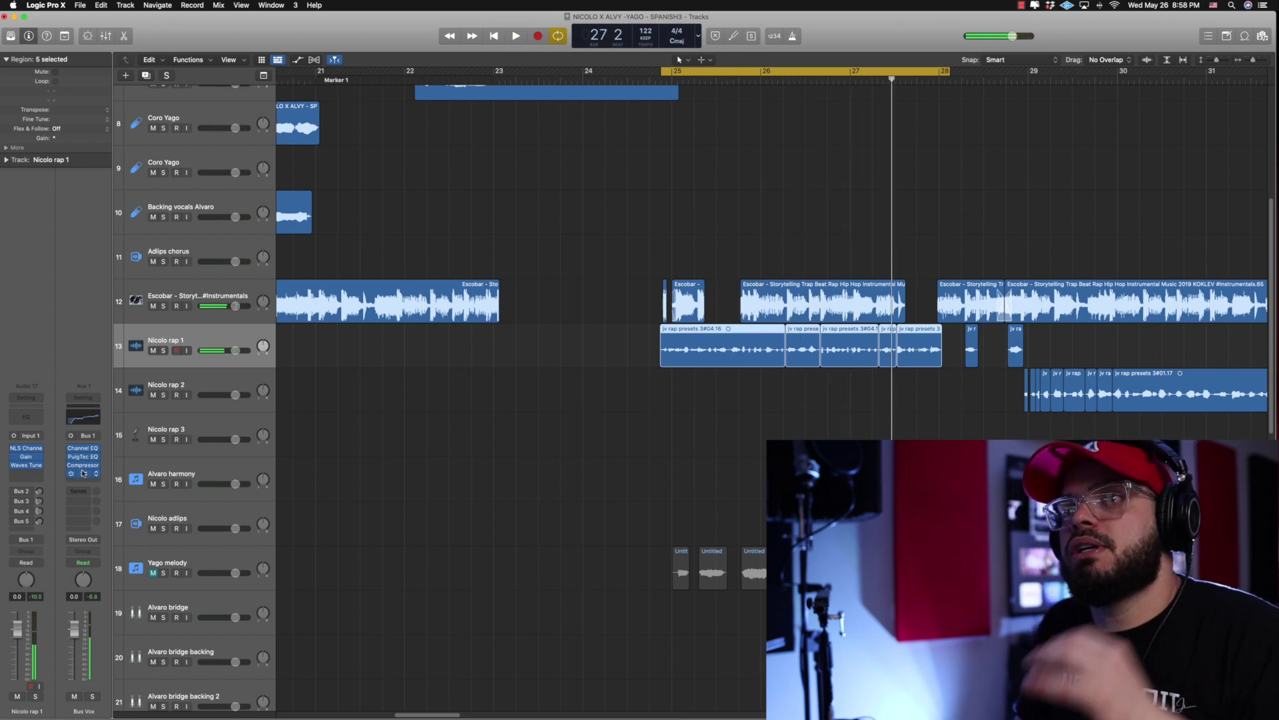
key(space)
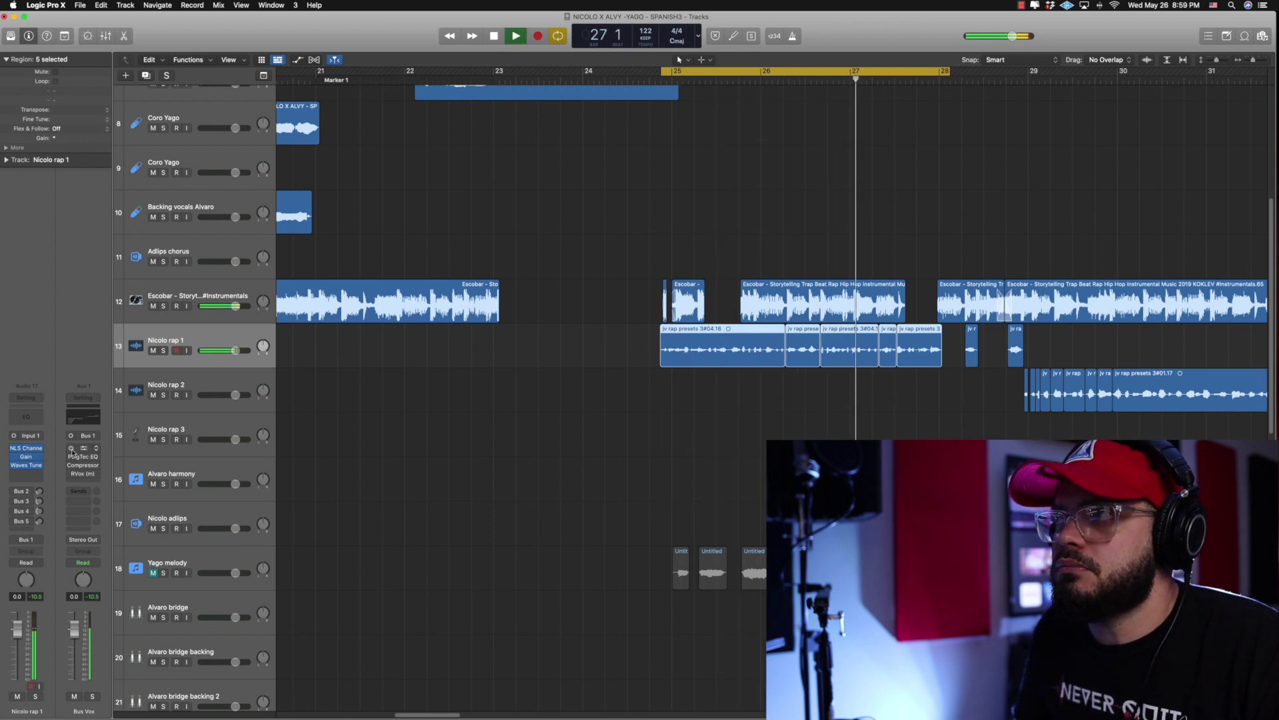
key(space)
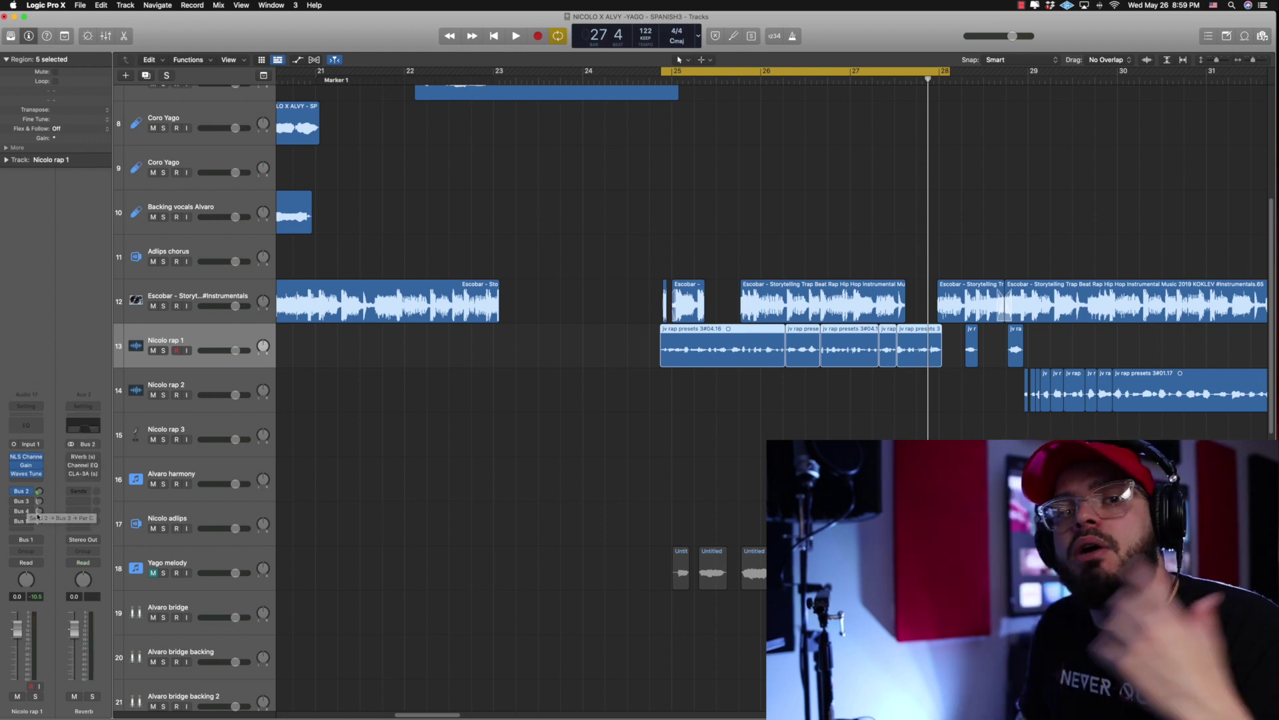
Step: Activate the rap 1 track's Bus 2 send, then enable and review RVerb and the Channel EQ on the Reverb bus
click(21, 491)
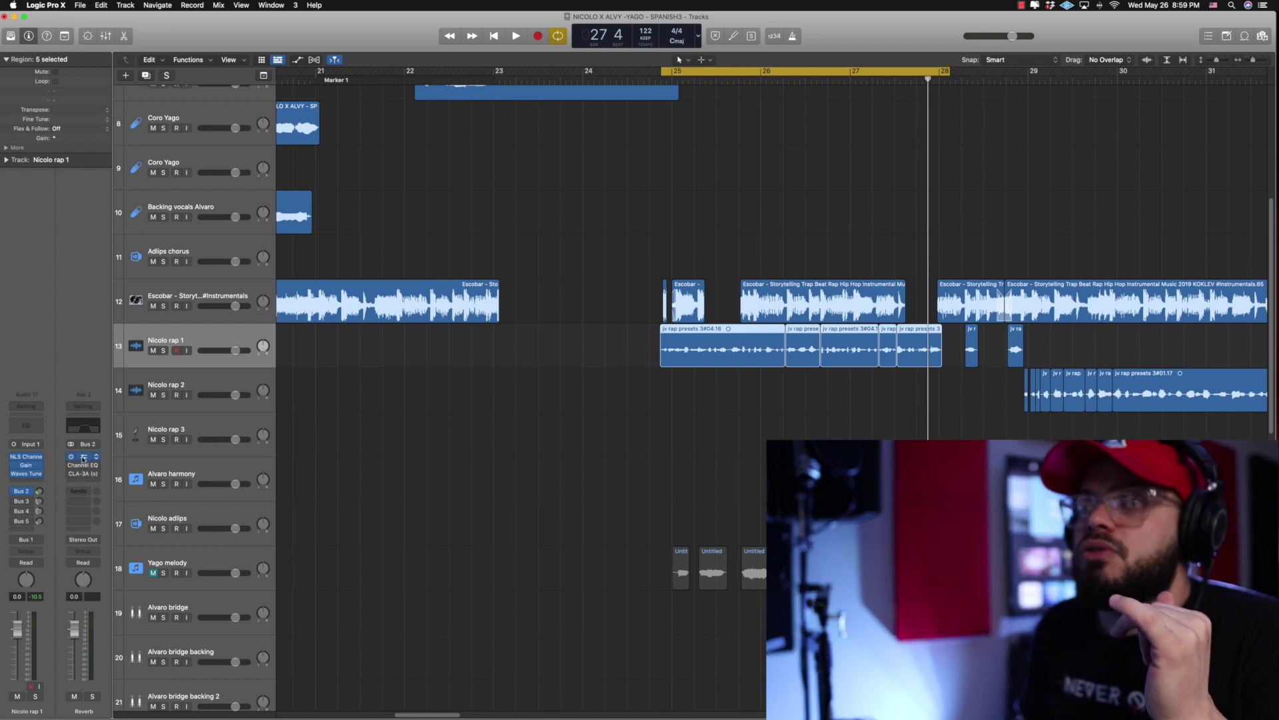
click(83, 457)
drag(479, 138, 475, 203)
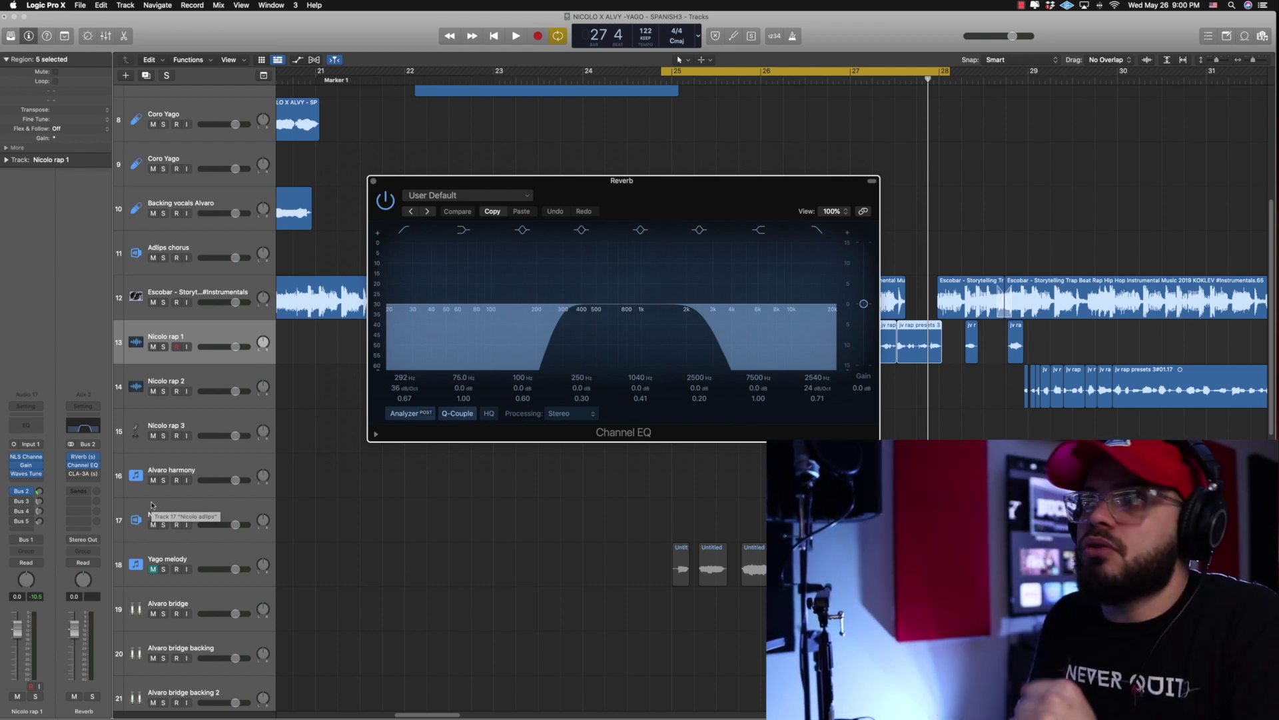
click(374, 181)
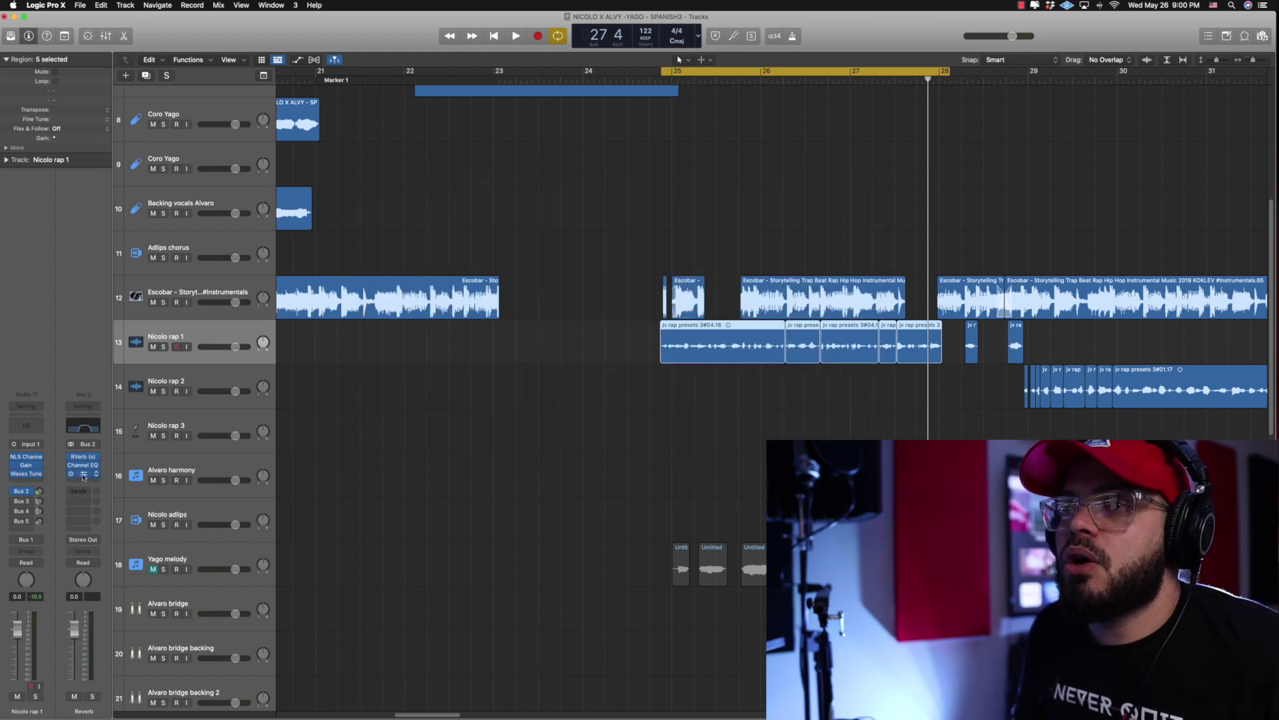
Step: Enable the CLA-3A compressor on the Reverb bus, review its gain and peak reduction, and close its window
click(82, 475)
drag(558, 174, 554, 315)
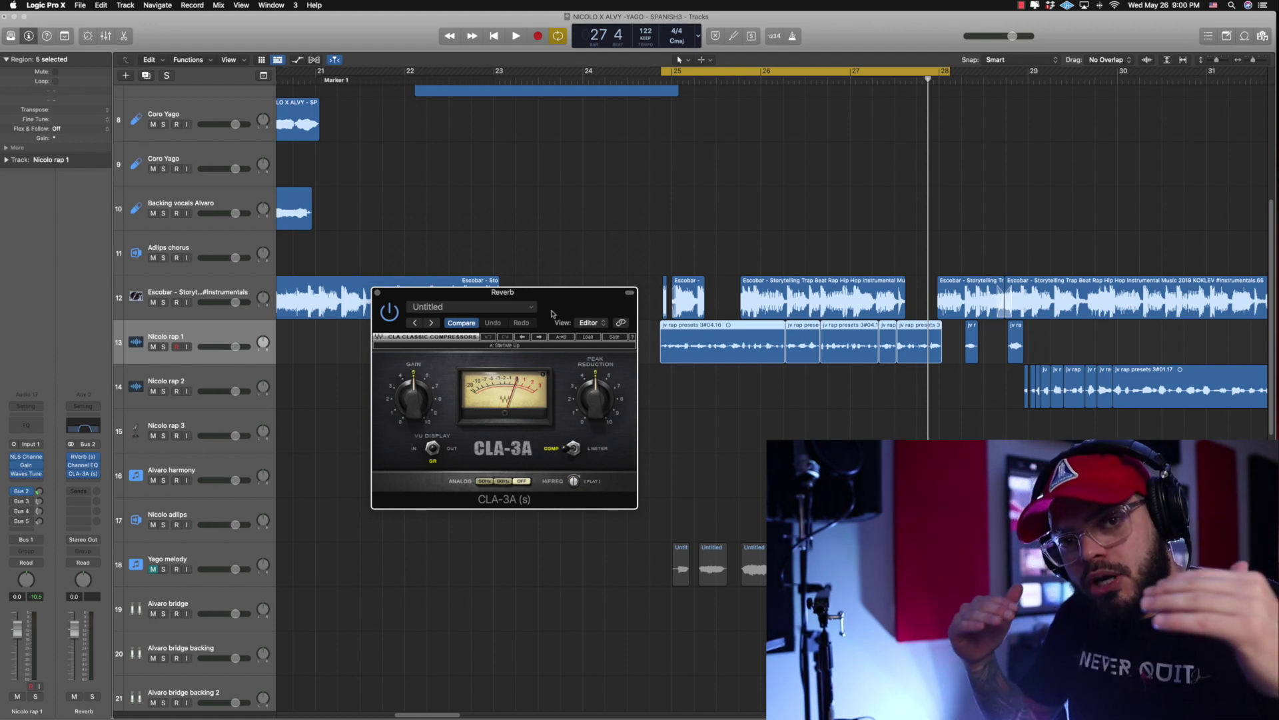
click(377, 293)
Step: Play the looped vocal with the instrumental and adjust the rap 1 track's Bus 2 reverb send by ear
key(space)
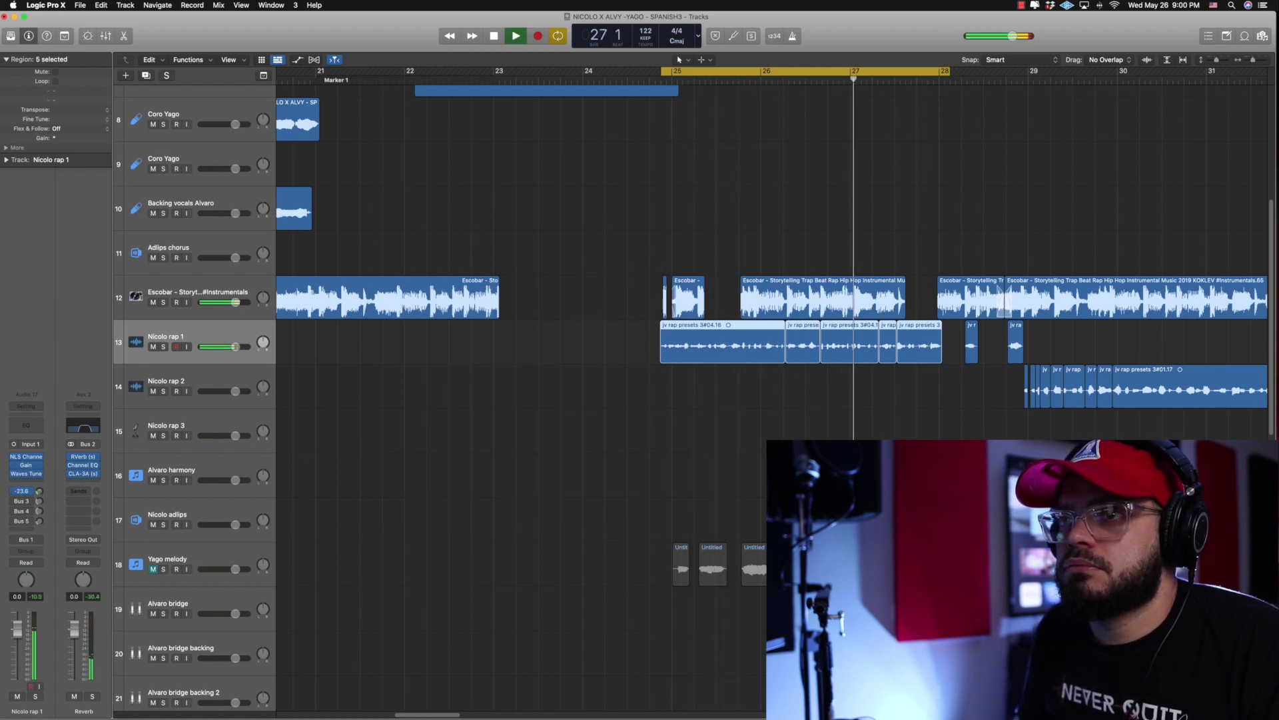
drag(39, 491, 39, 488)
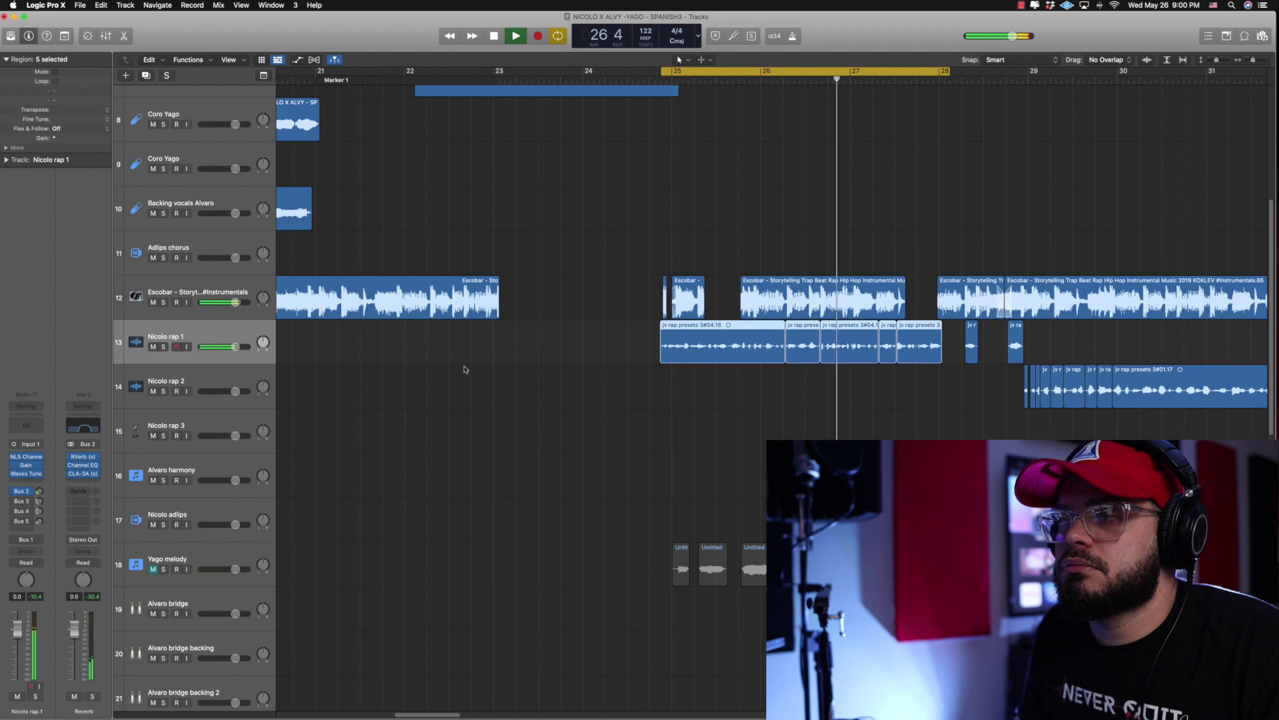
key(space)
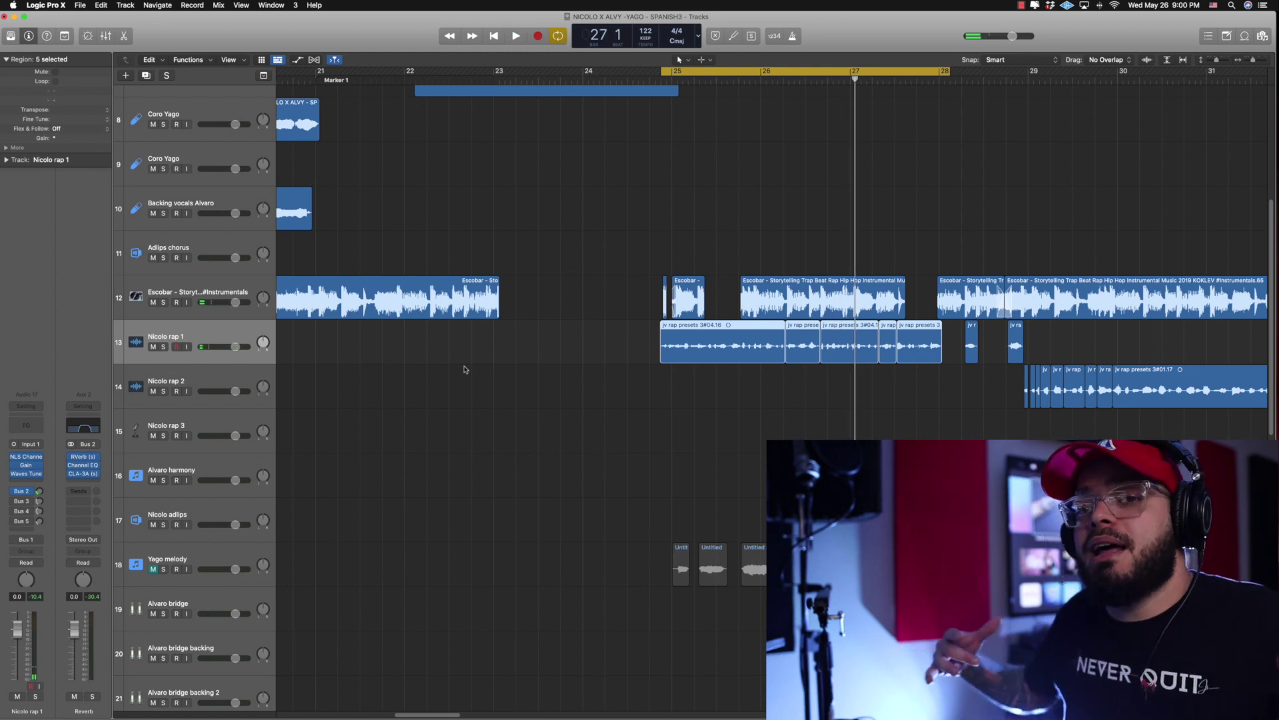
Step: Activate the rap 1 track's Bus 3 send and open the Compressor on the Par C bus to examine its threshold
click(22, 503)
click(2, 508)
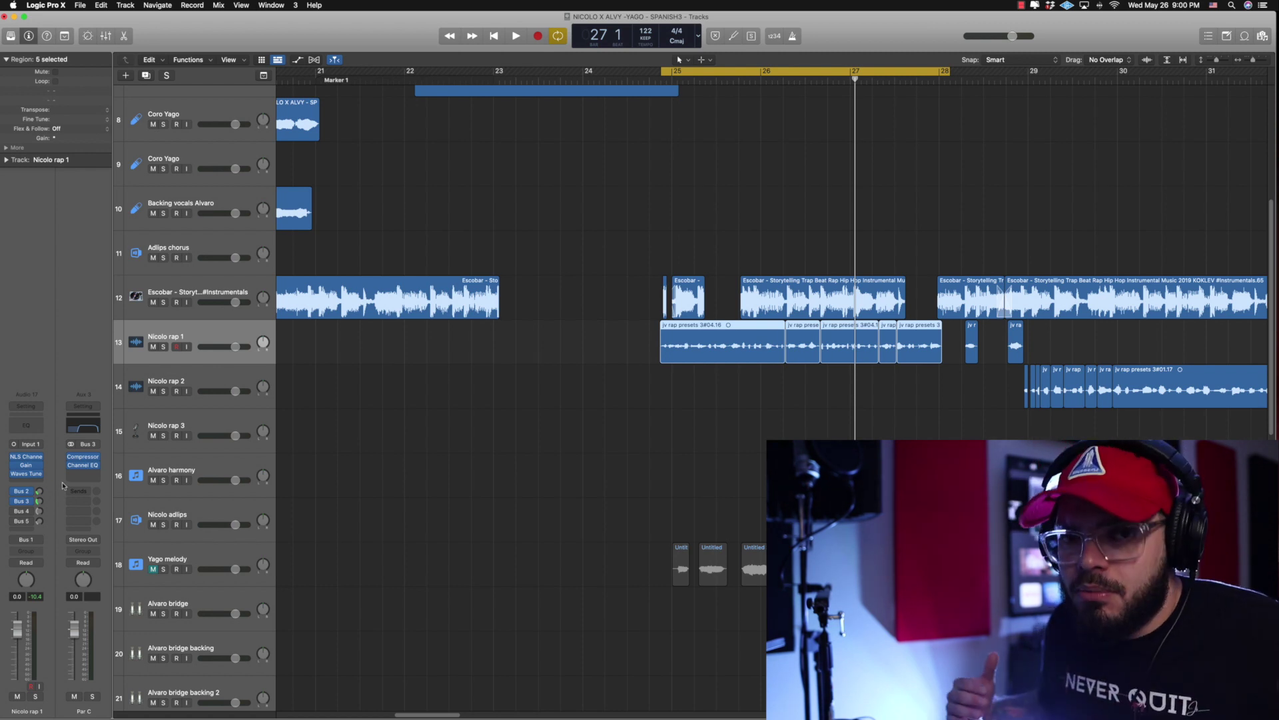
click(83, 456)
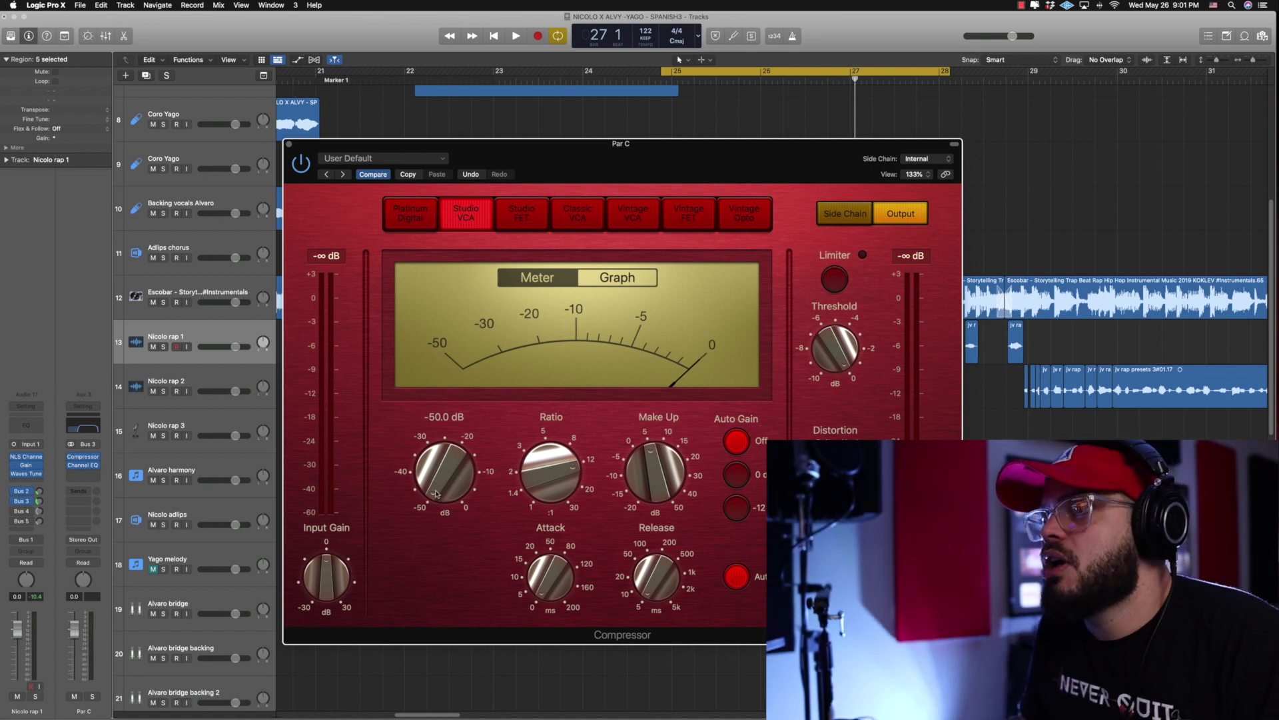
Step: Solo the Par C bus and play the looped vocal to hear the parallel compression on its own
drag(625, 167, 638, 166)
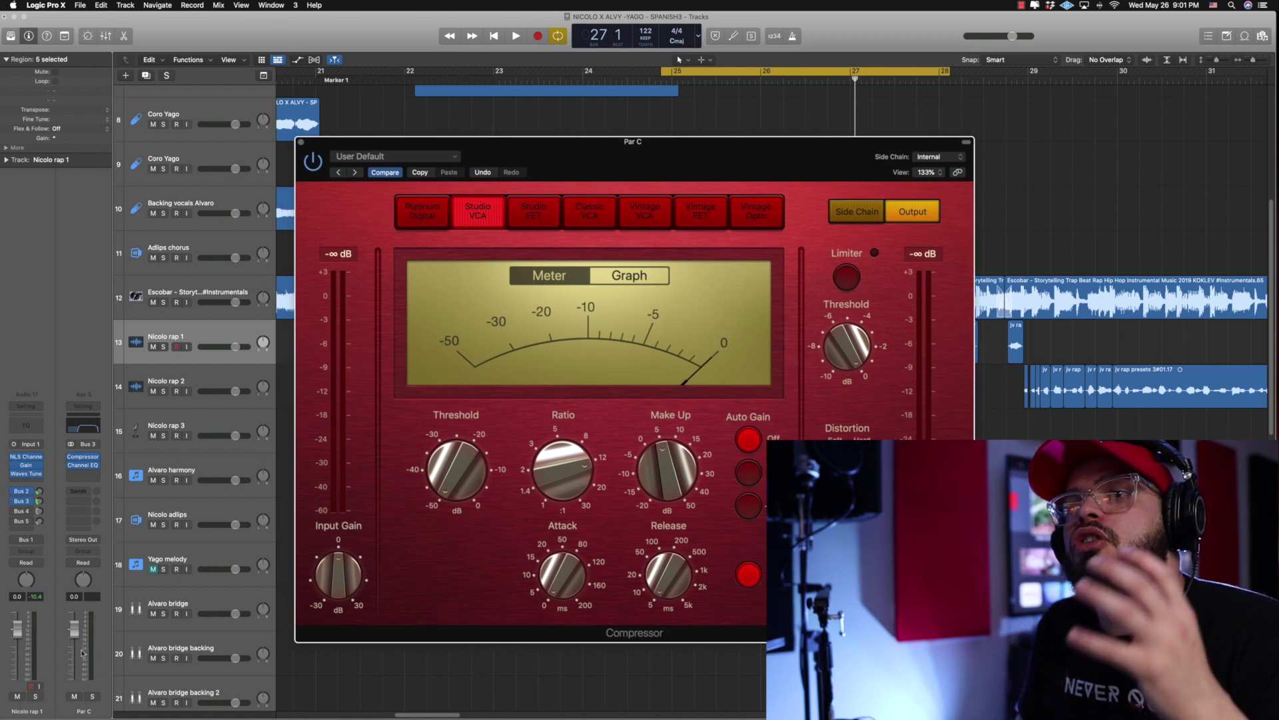
click(93, 696)
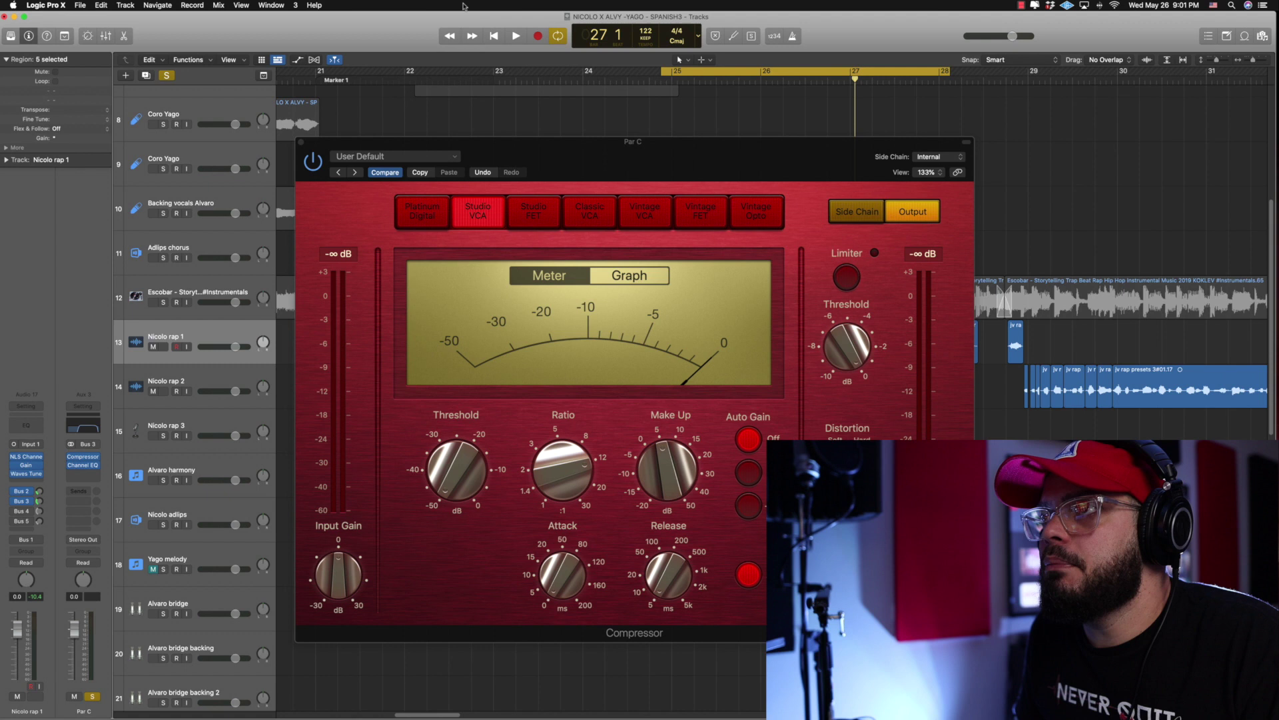
key(space)
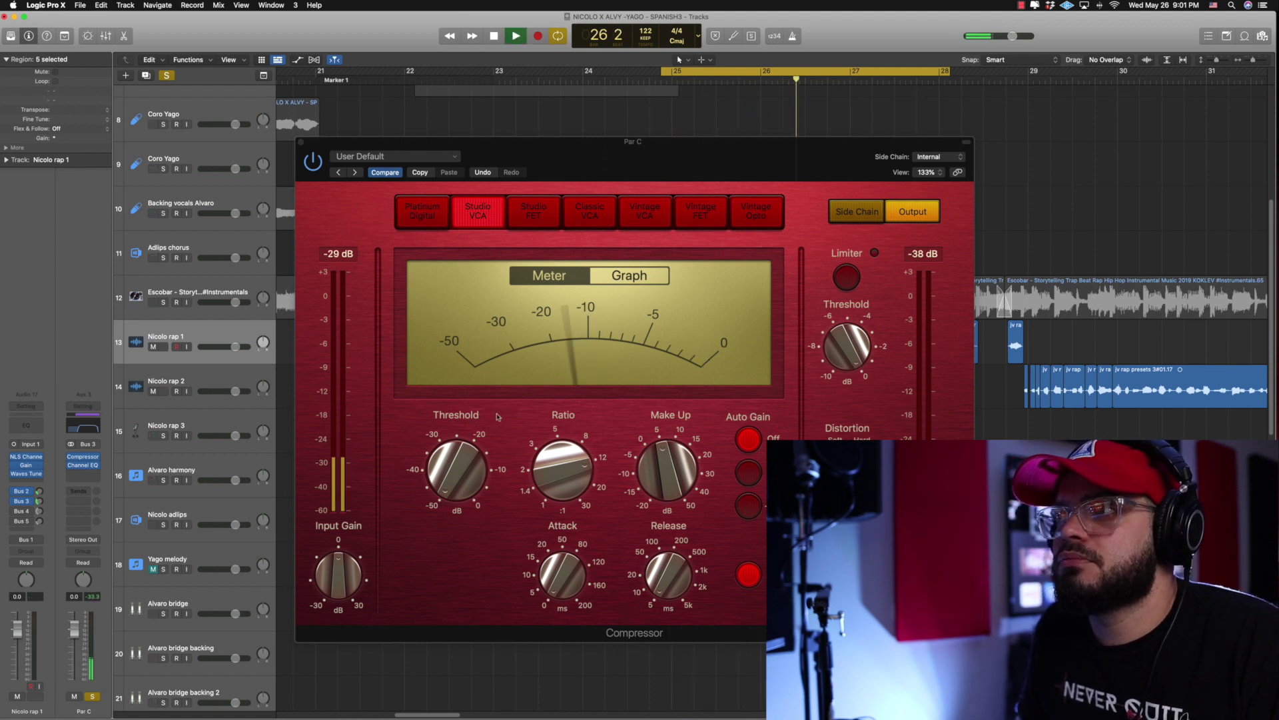
key(space)
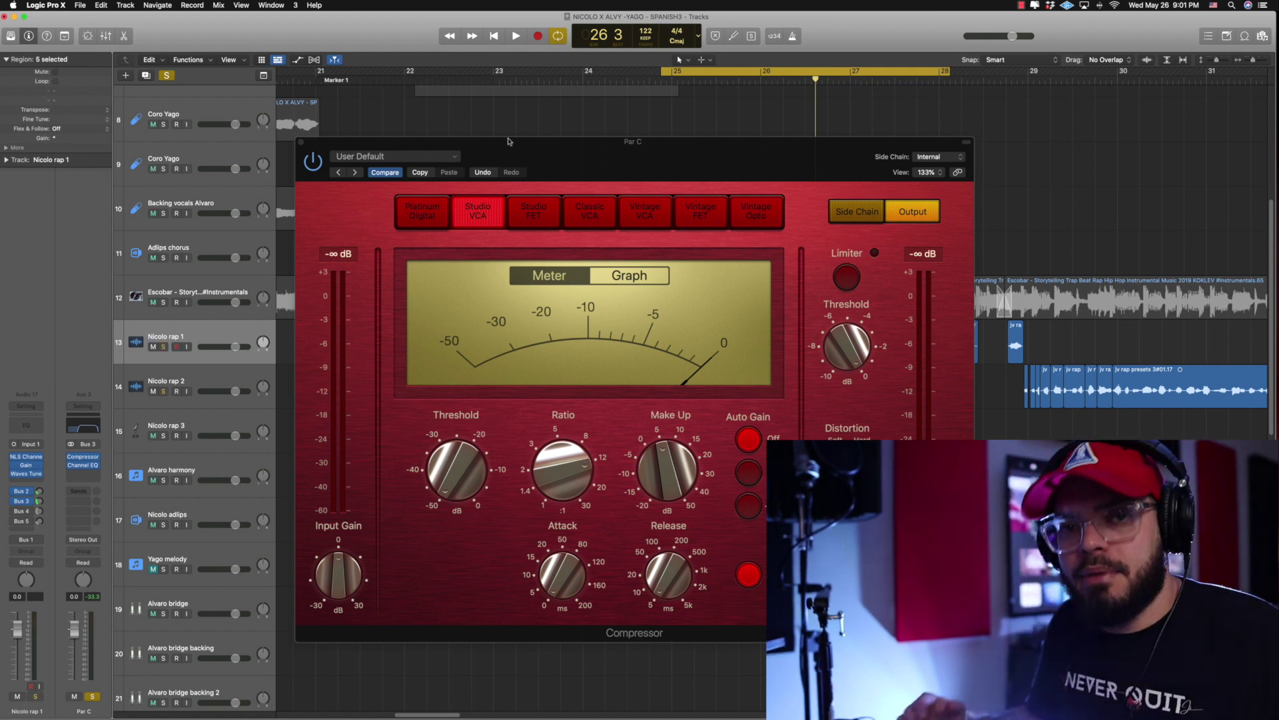
Step: Review the low cut in the Par C bus's Channel EQ, and close the EQ and Compressor windows
click(84, 467)
drag(696, 143, 690, 140)
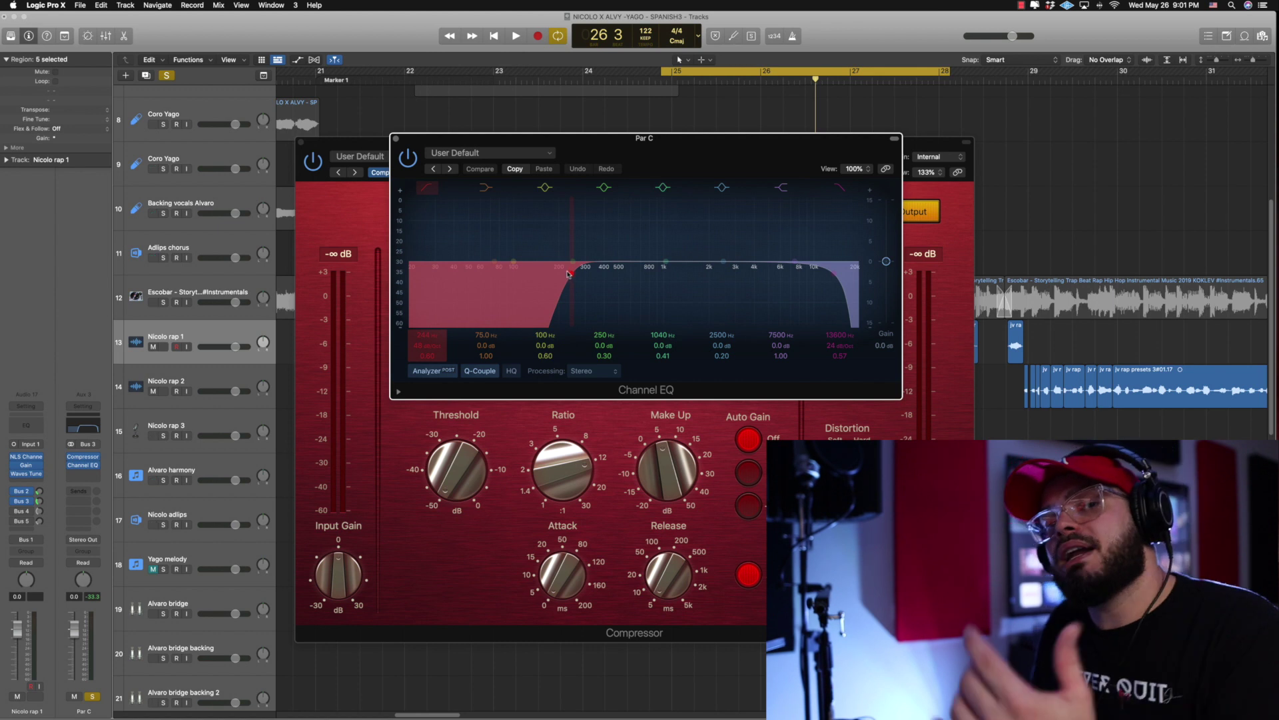
click(396, 139)
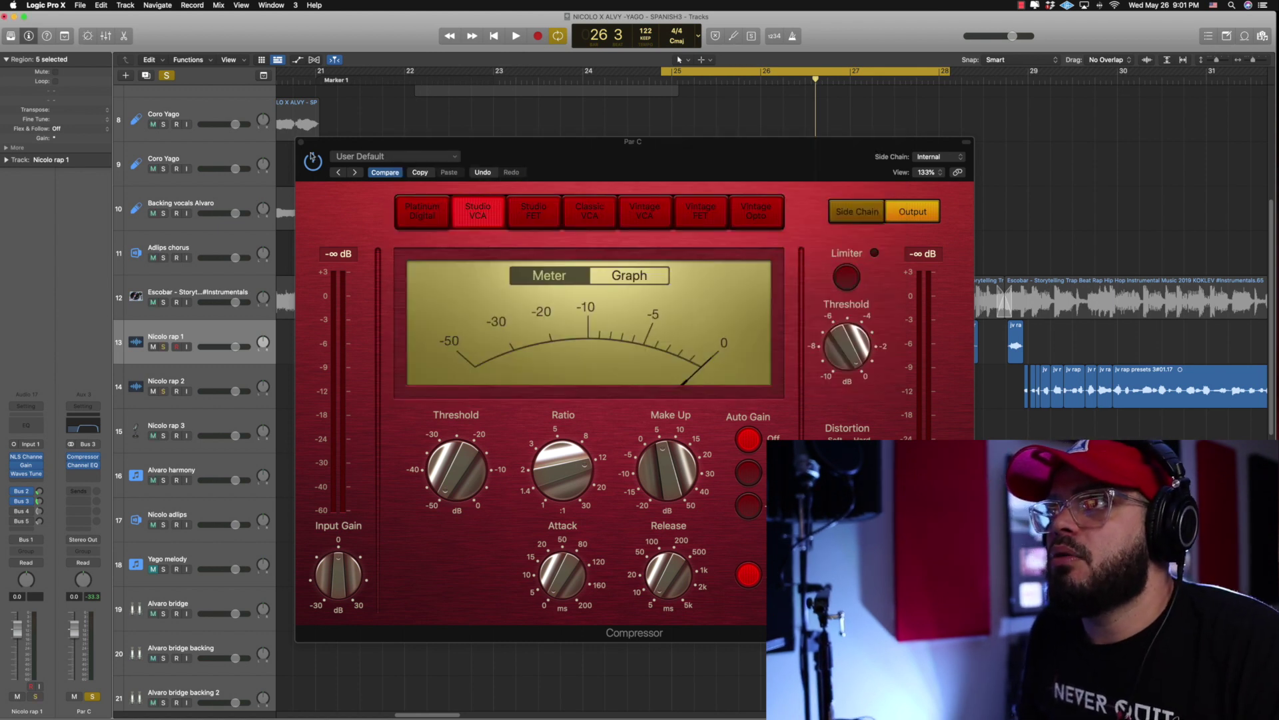
click(302, 143)
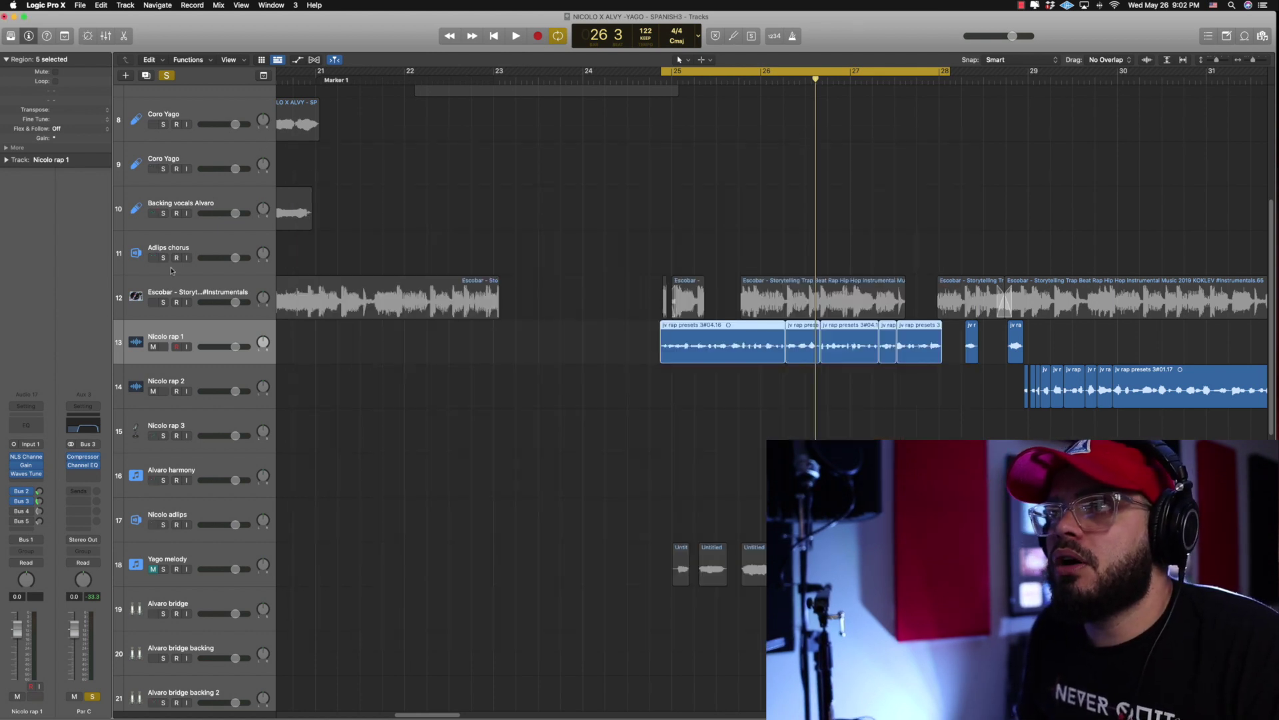
Step: Clear all solos and play the looped vocal with the instrumental to judge the Bus 3 parallel compression send
click(168, 75)
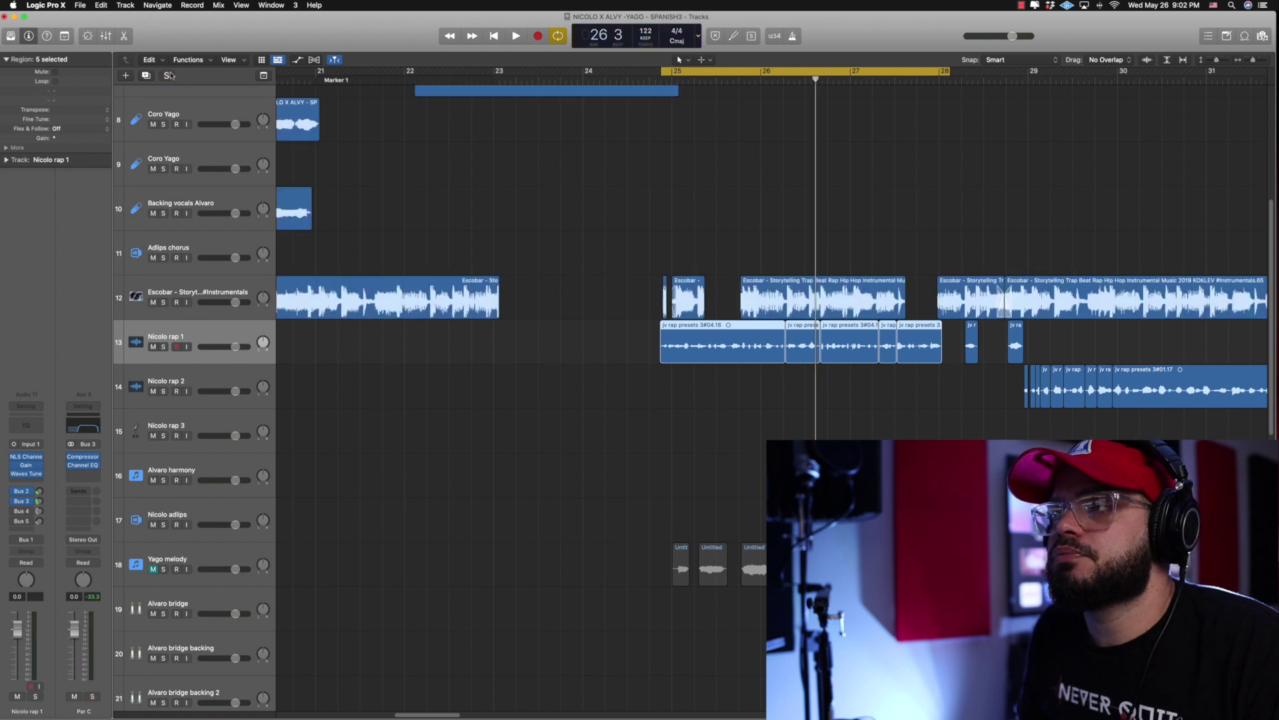
key(space)
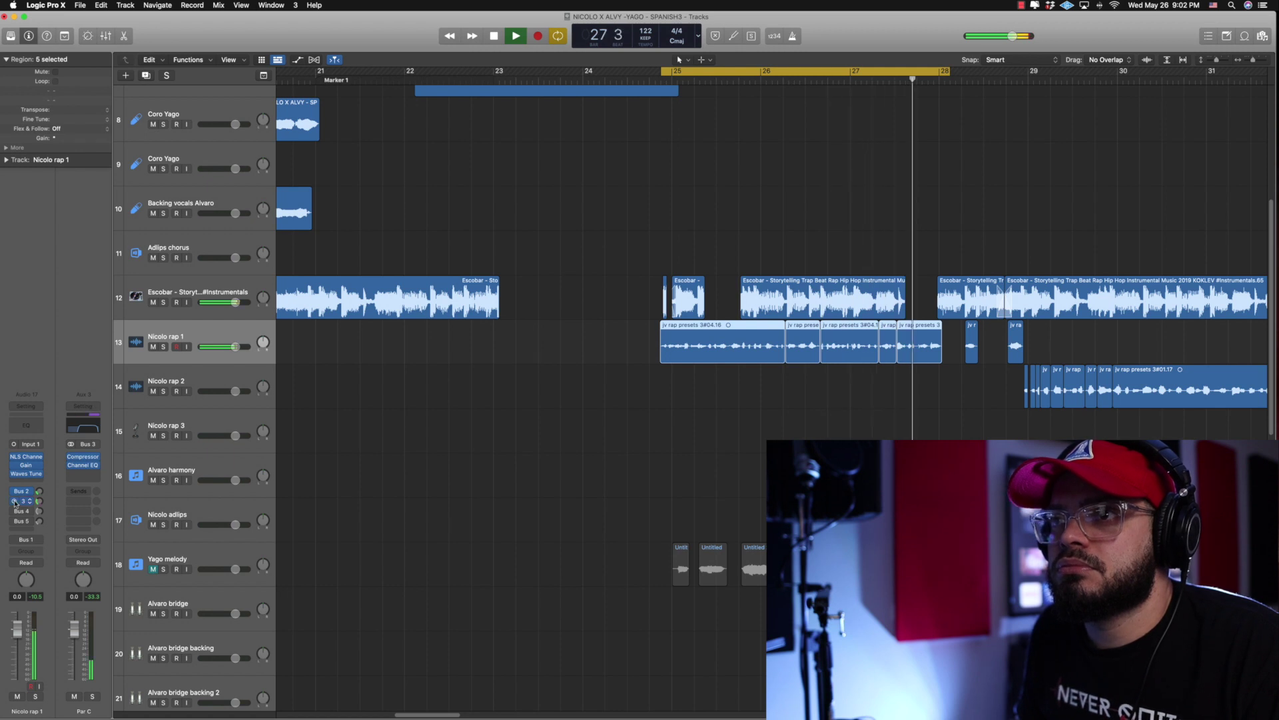
key(space)
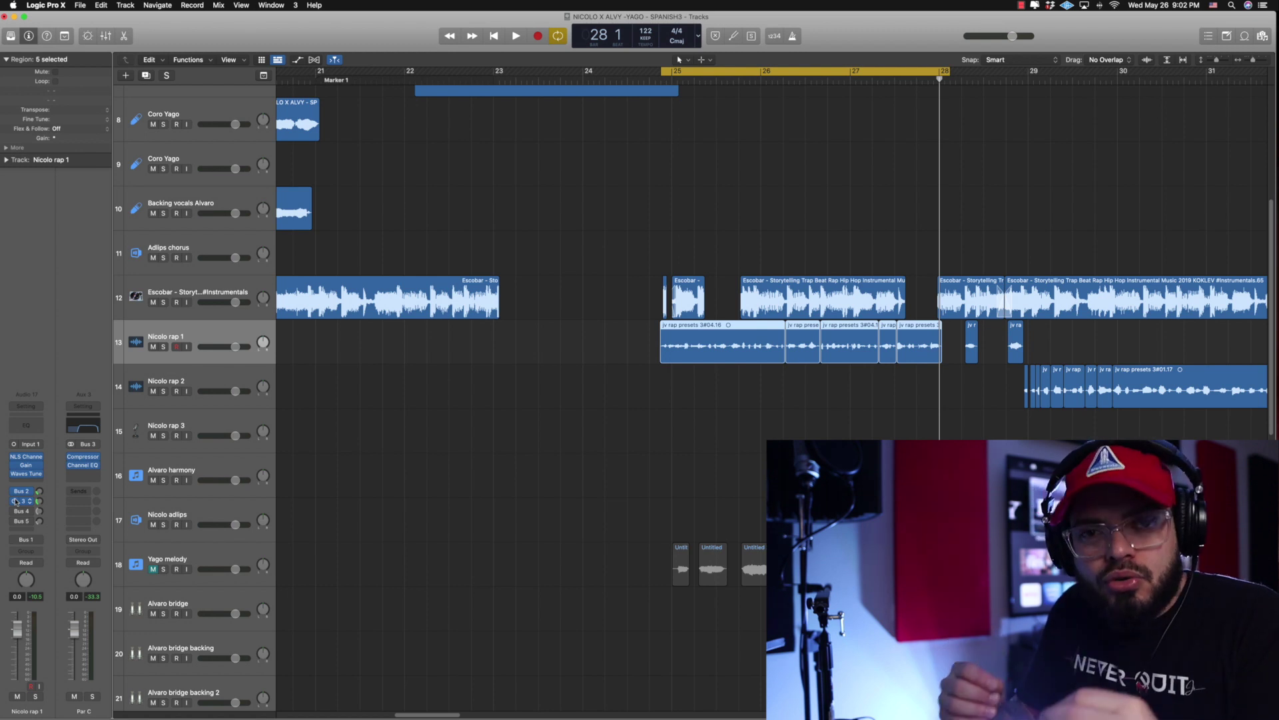
Step: Activate the rap 1 track's Bus 4 send and set the High bus's Channel EQ low cut to 3480 Hz with a Q of 0.67
click(15, 512)
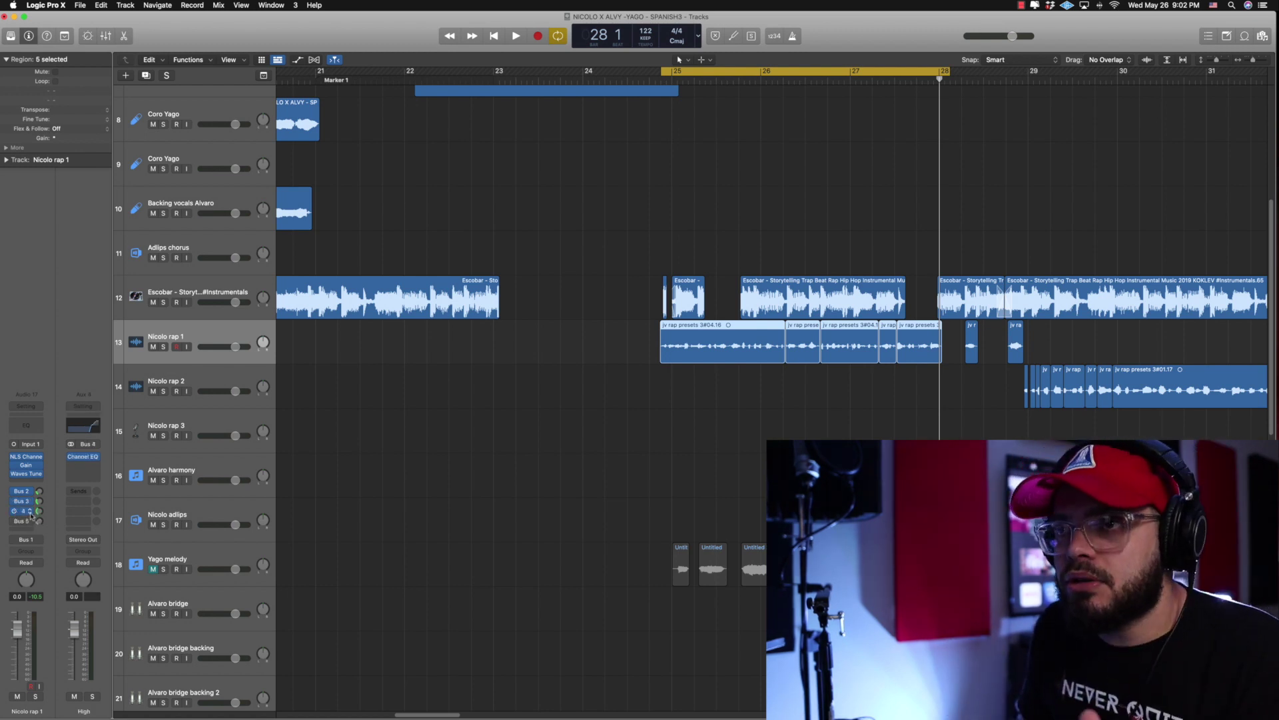
click(82, 457)
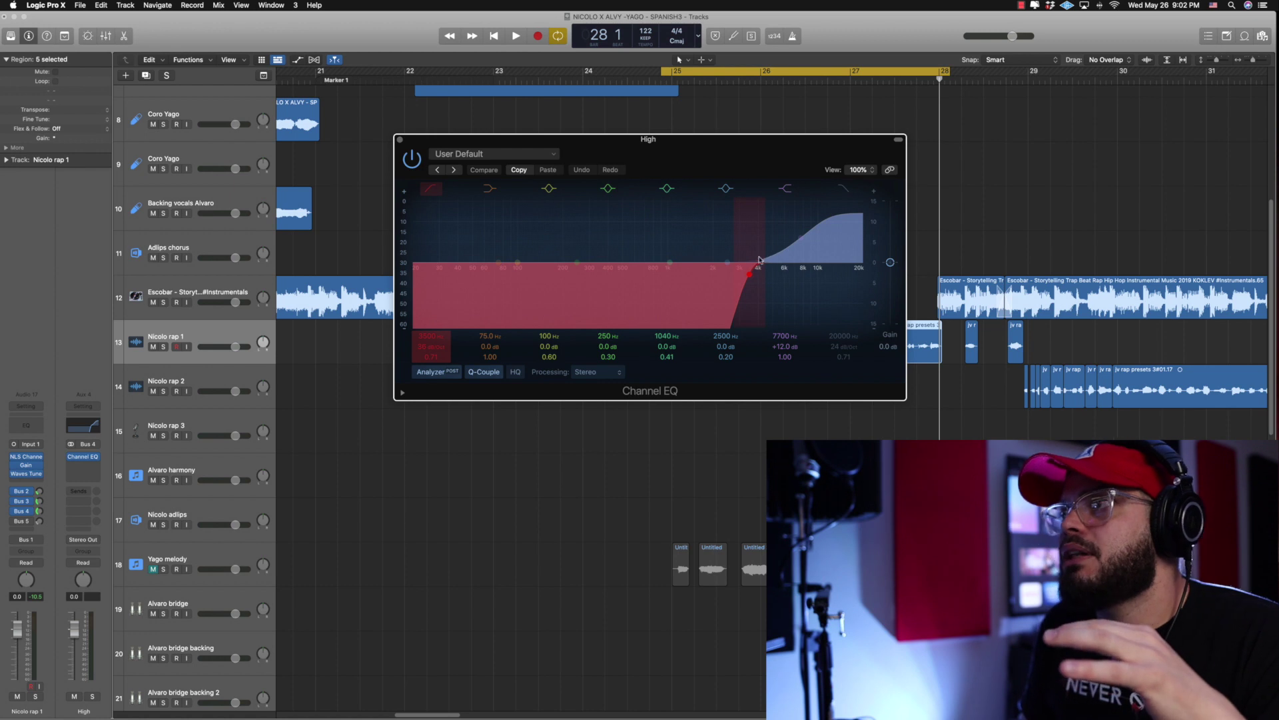
drag(749, 278, 743, 278)
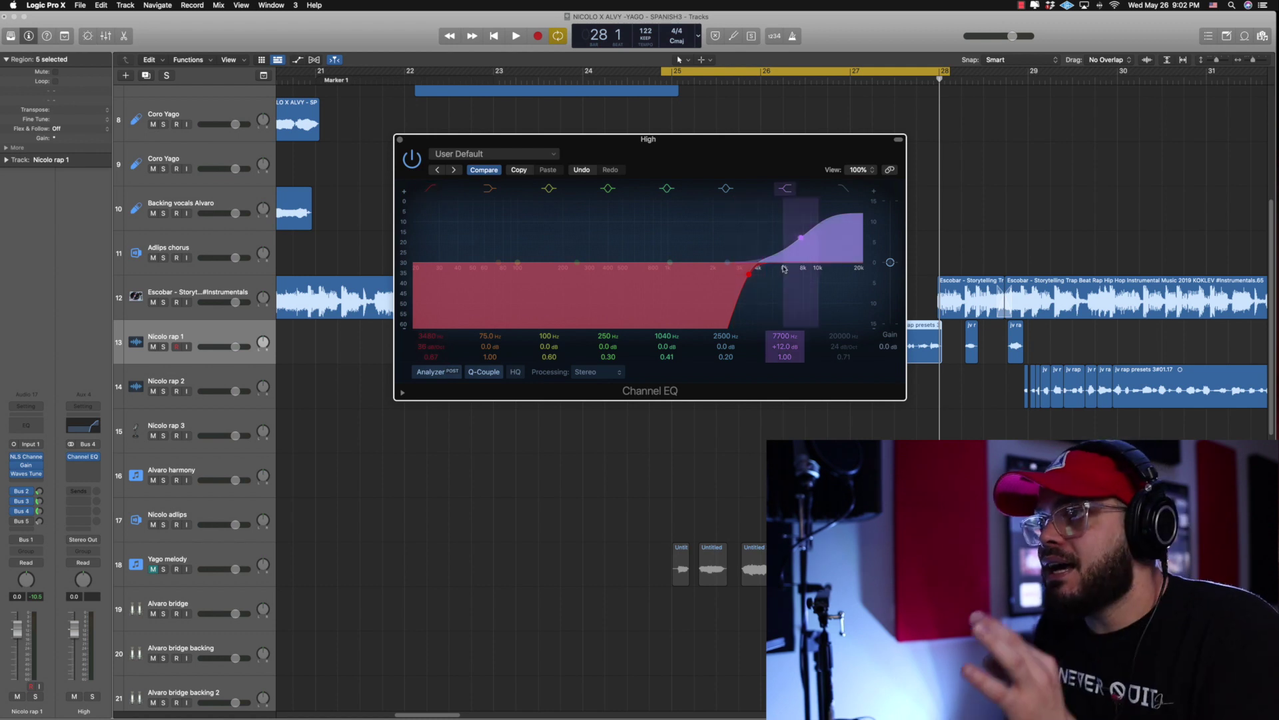
Step: Solo the High bus and play the loop to hear the boosted high frequencies on their own
click(36, 698)
click(35, 698)
click(92, 697)
key(space)
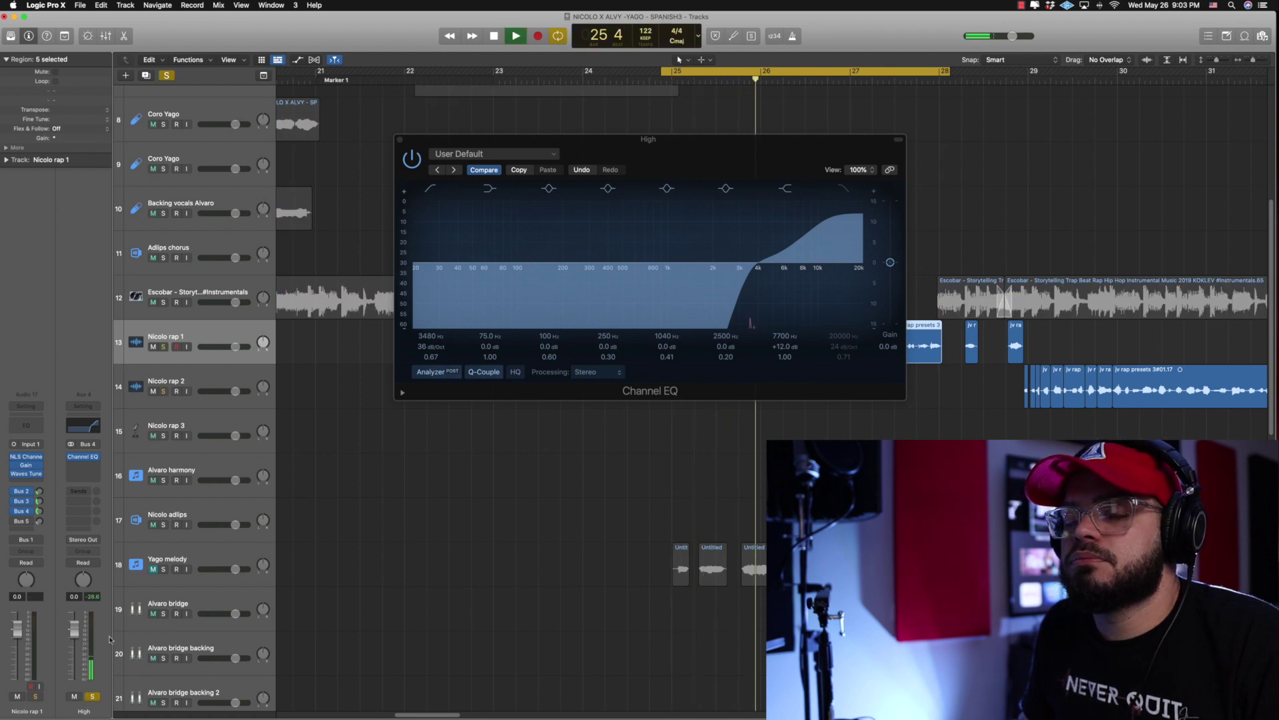
key(space)
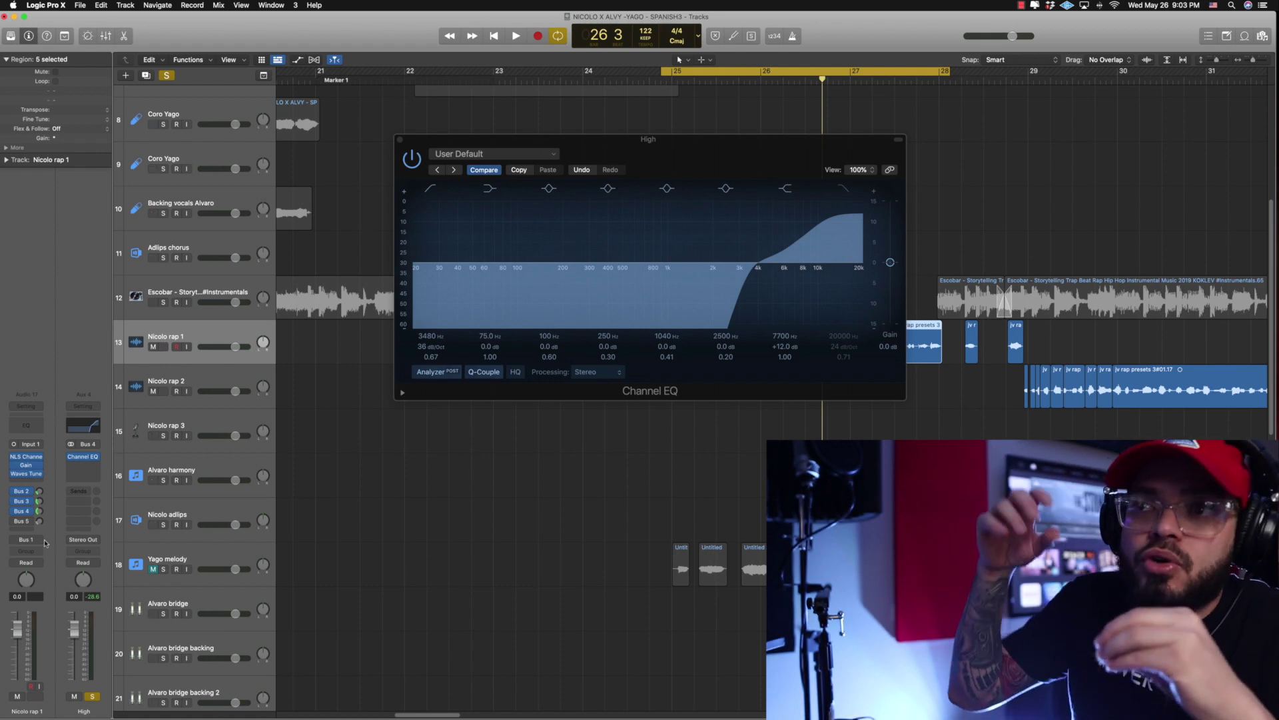
Step: Unsolo the High bus and play the looped vocal with the instrumental to judge the Bus 4 send
key(space)
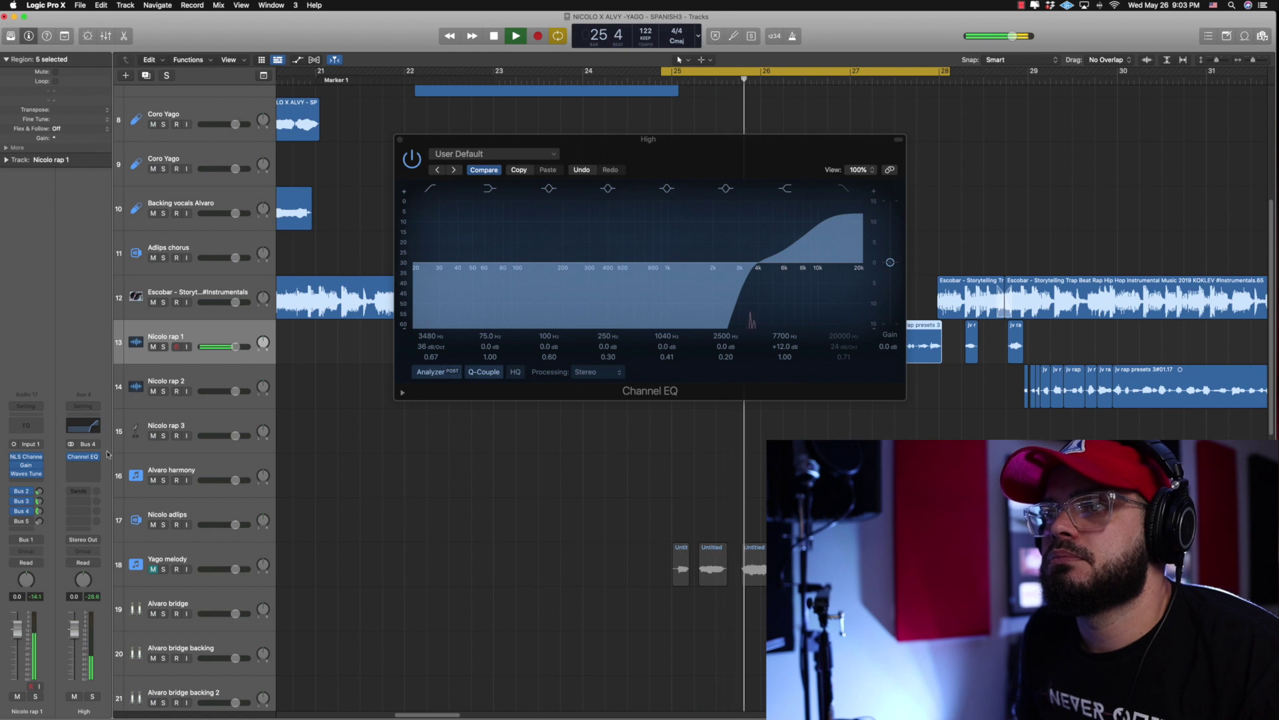
key(space)
key(space)
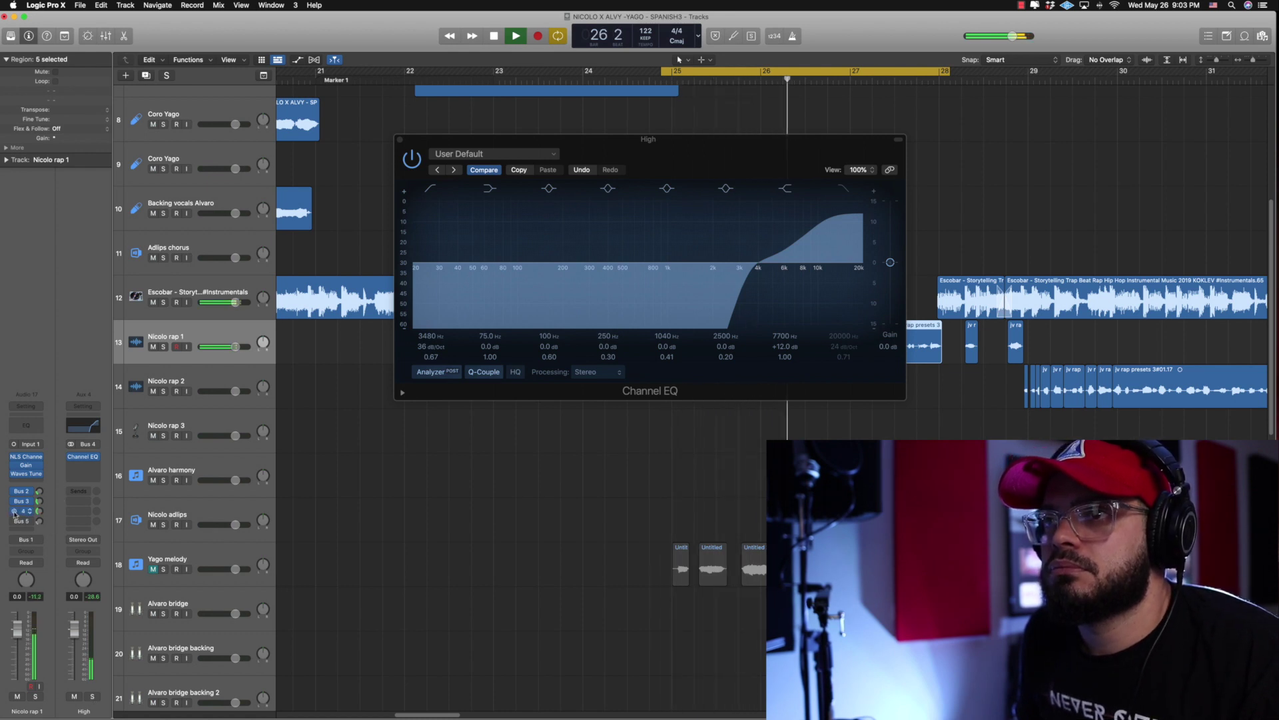
key(space)
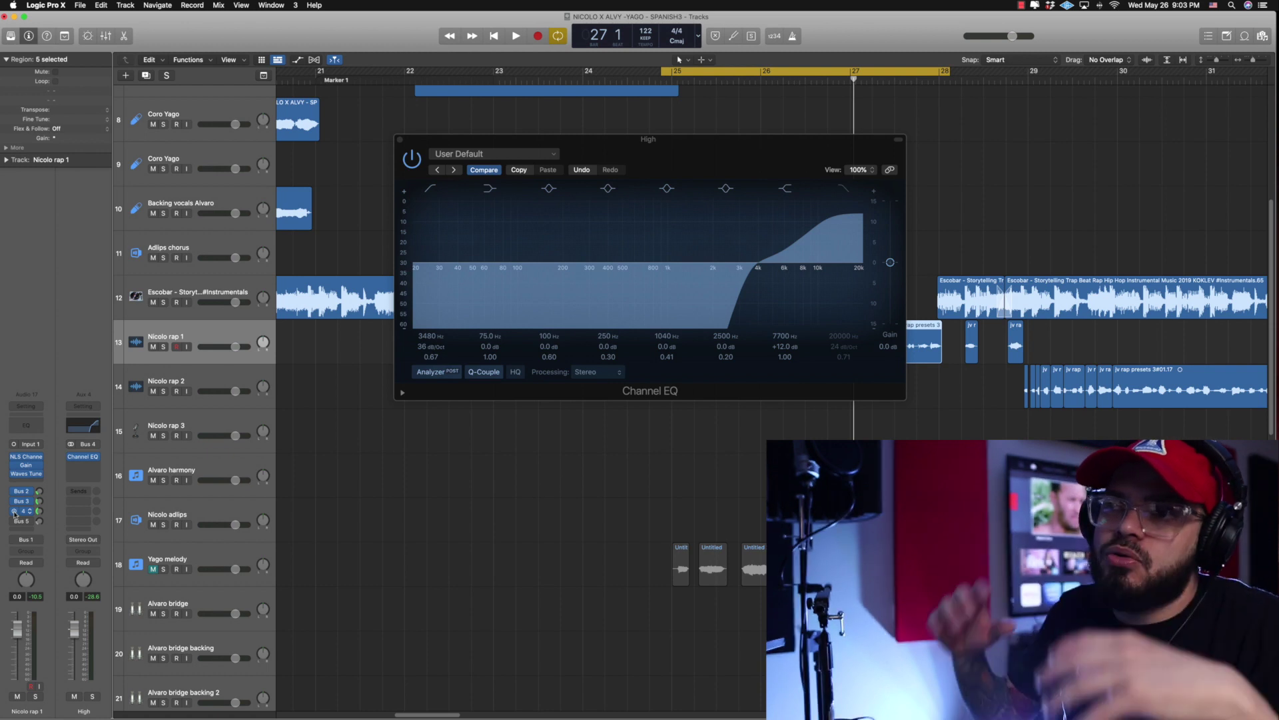
Step: Activate the rap 1 track's Bus 5 send and open CLA Effects on Aux 5 to examine its settings
click(28, 521)
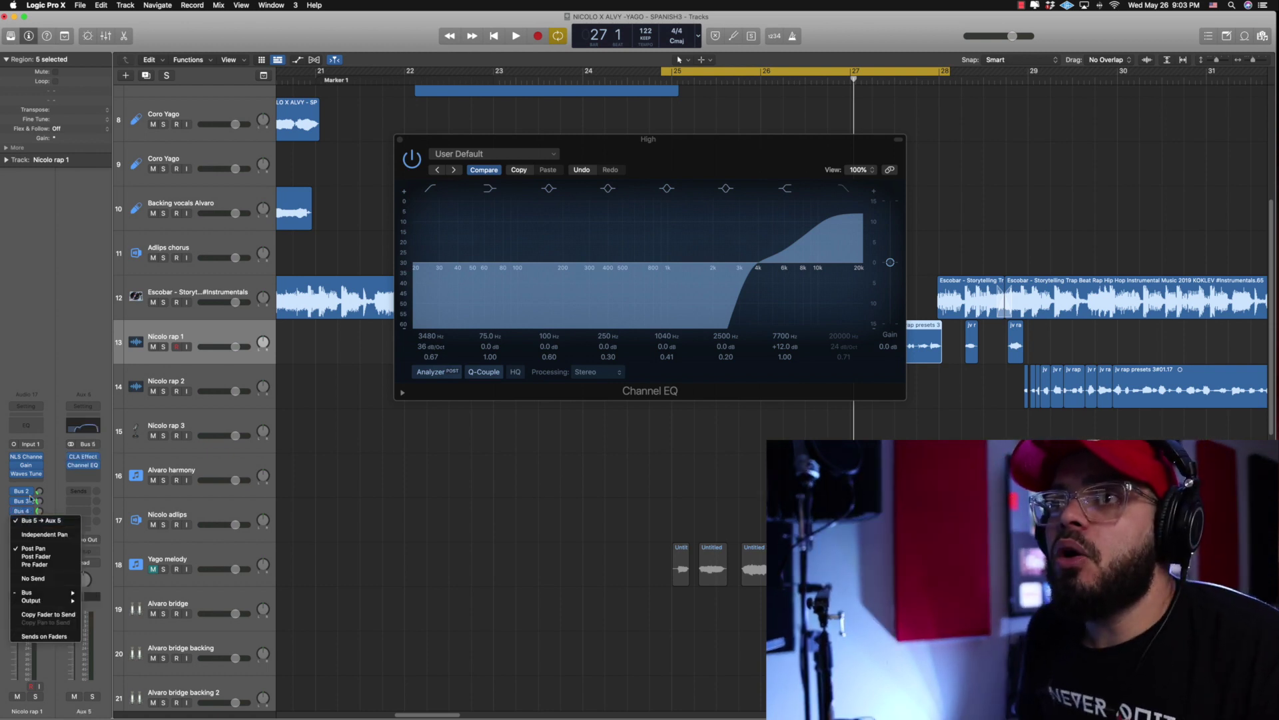
click(2, 504)
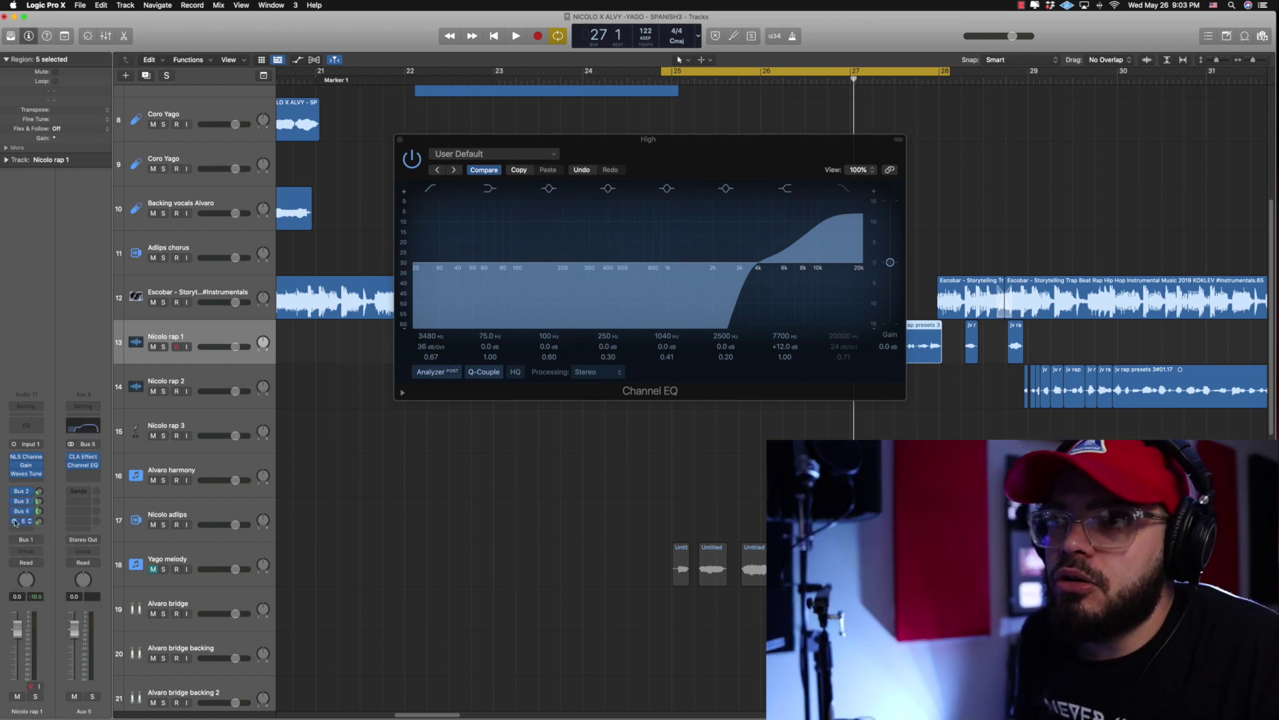
click(23, 522)
click(57, 490)
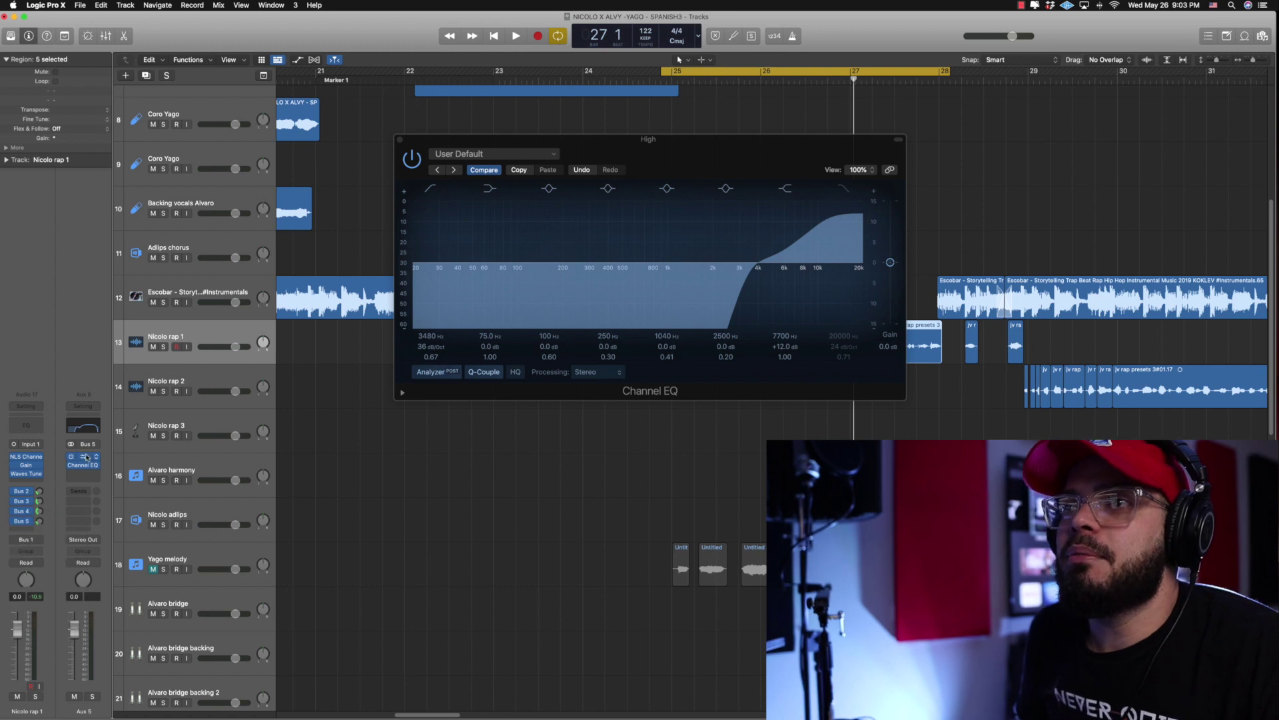
click(85, 459)
drag(644, 180, 601, 313)
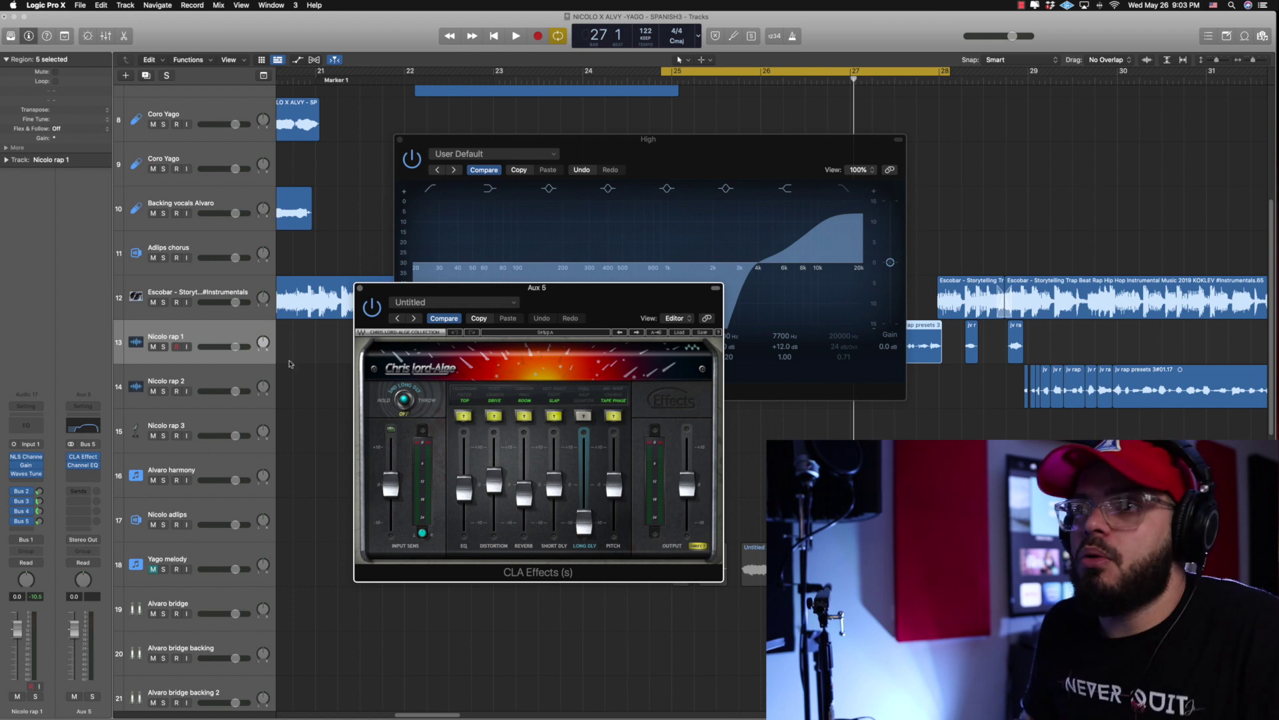
Step: Solo Aux 5 and play the loop to hear its effects alone, closing the CLA Effects and Channel EQ windows
click(93, 696)
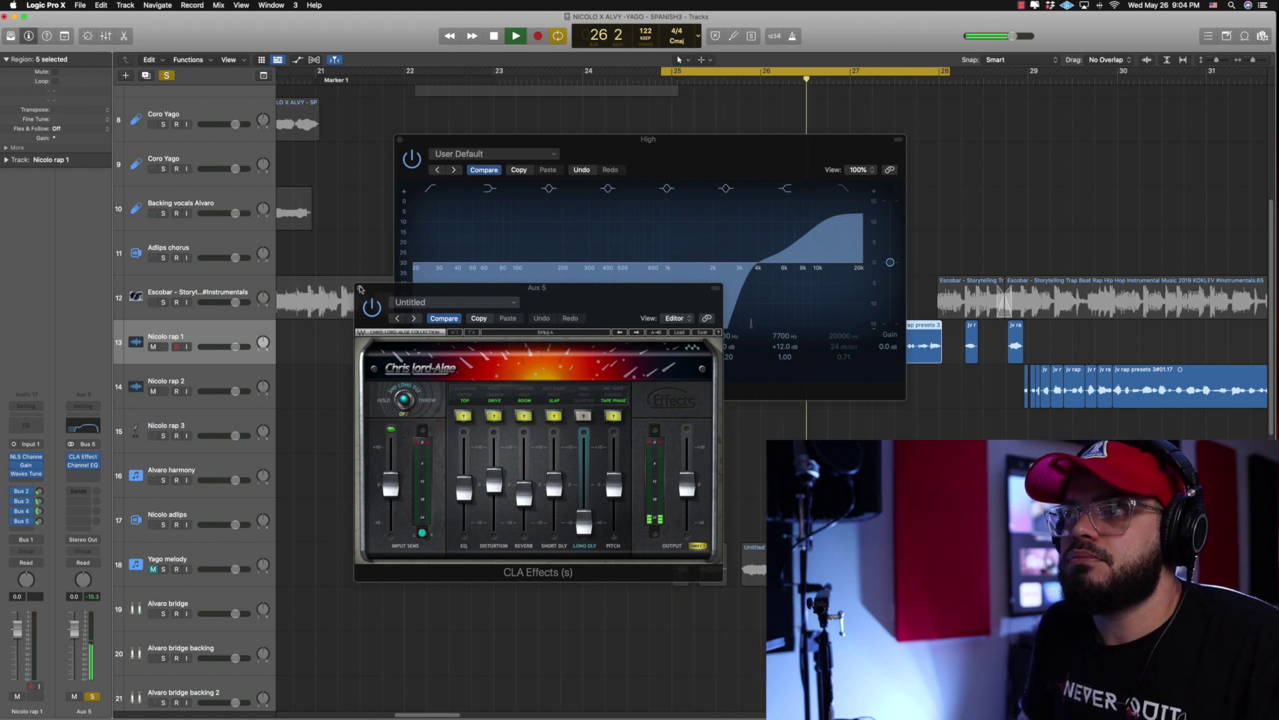
click(360, 288)
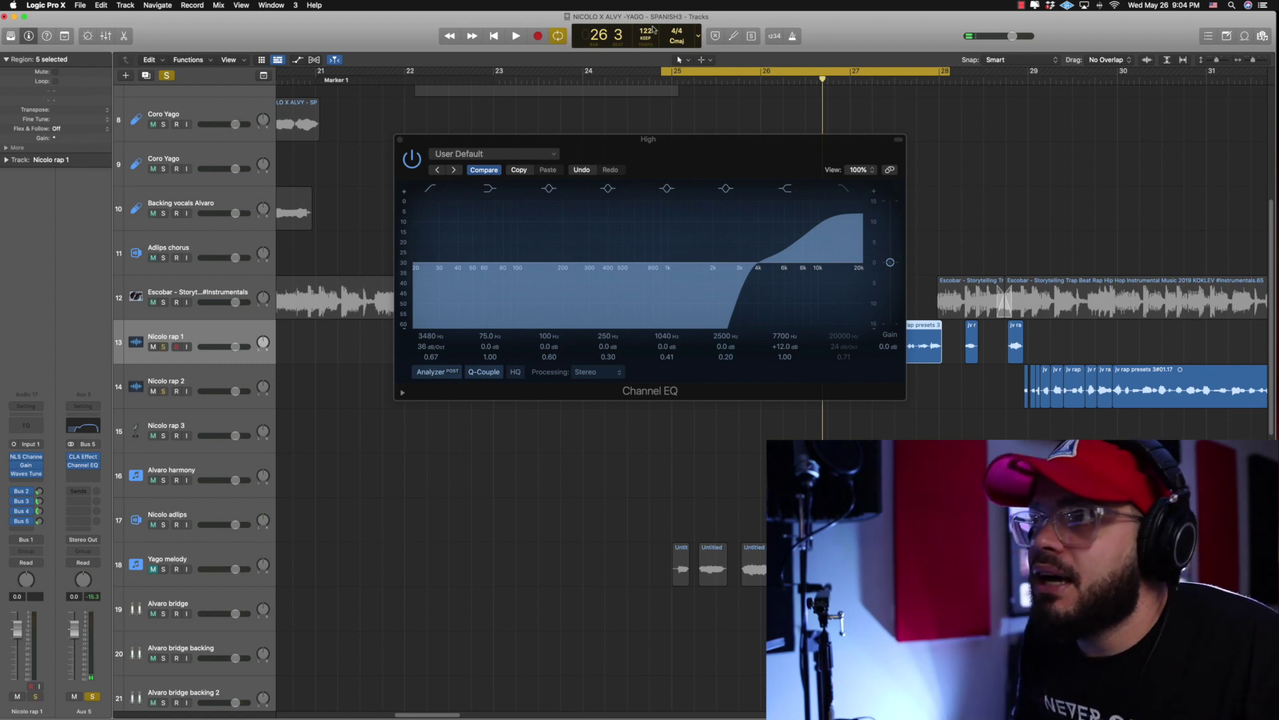
click(401, 141)
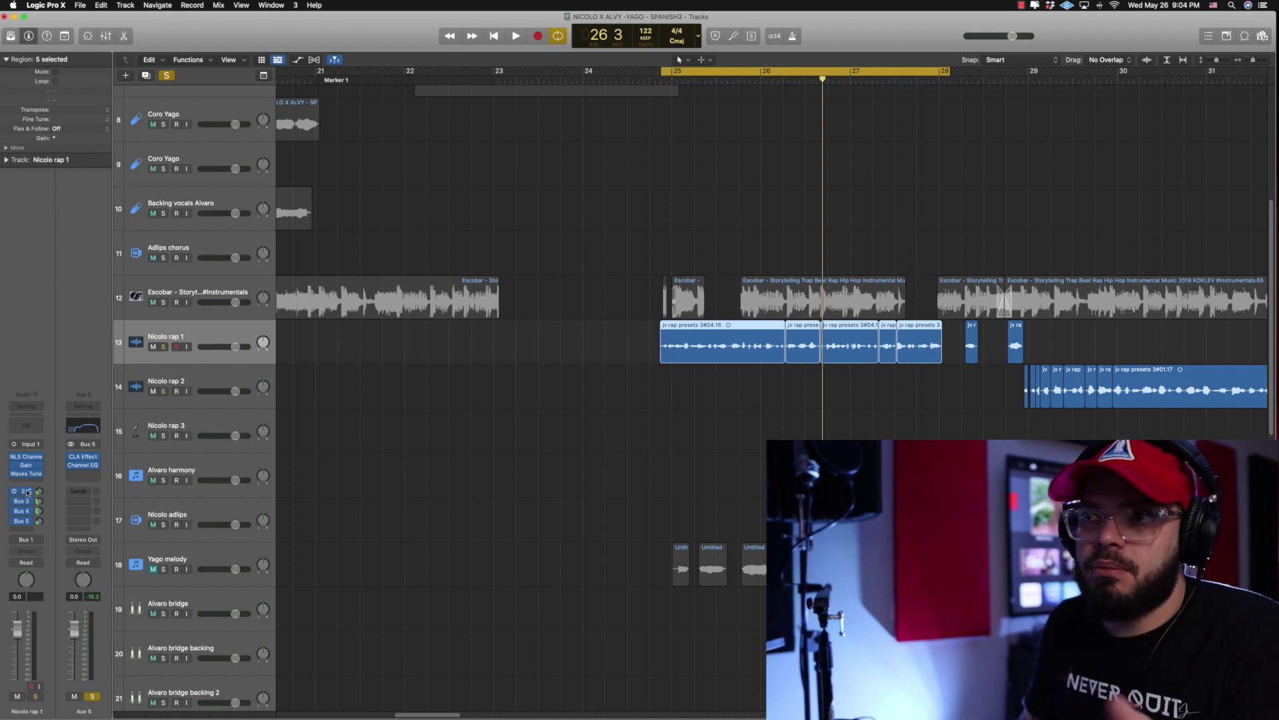
Step: Check where the rap 1 track's Bus 2 and Bus 5 sends are routed
click(27, 491)
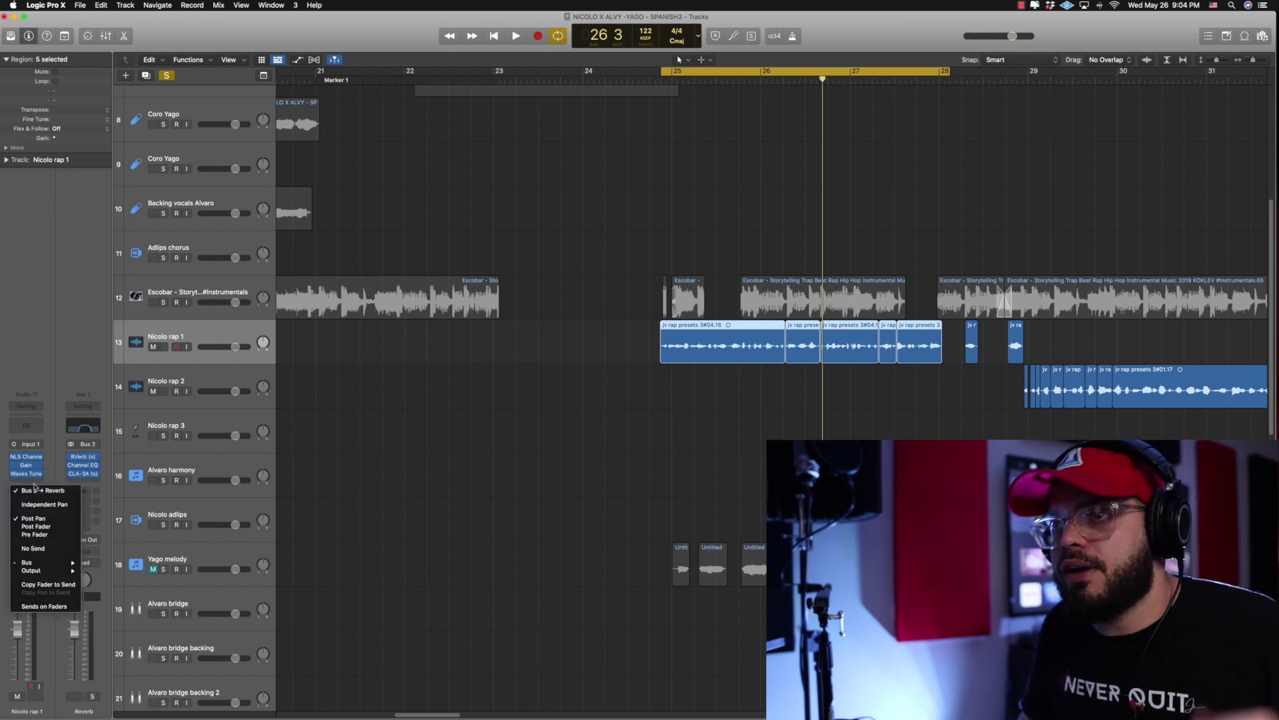
click(111, 478)
click(26, 521)
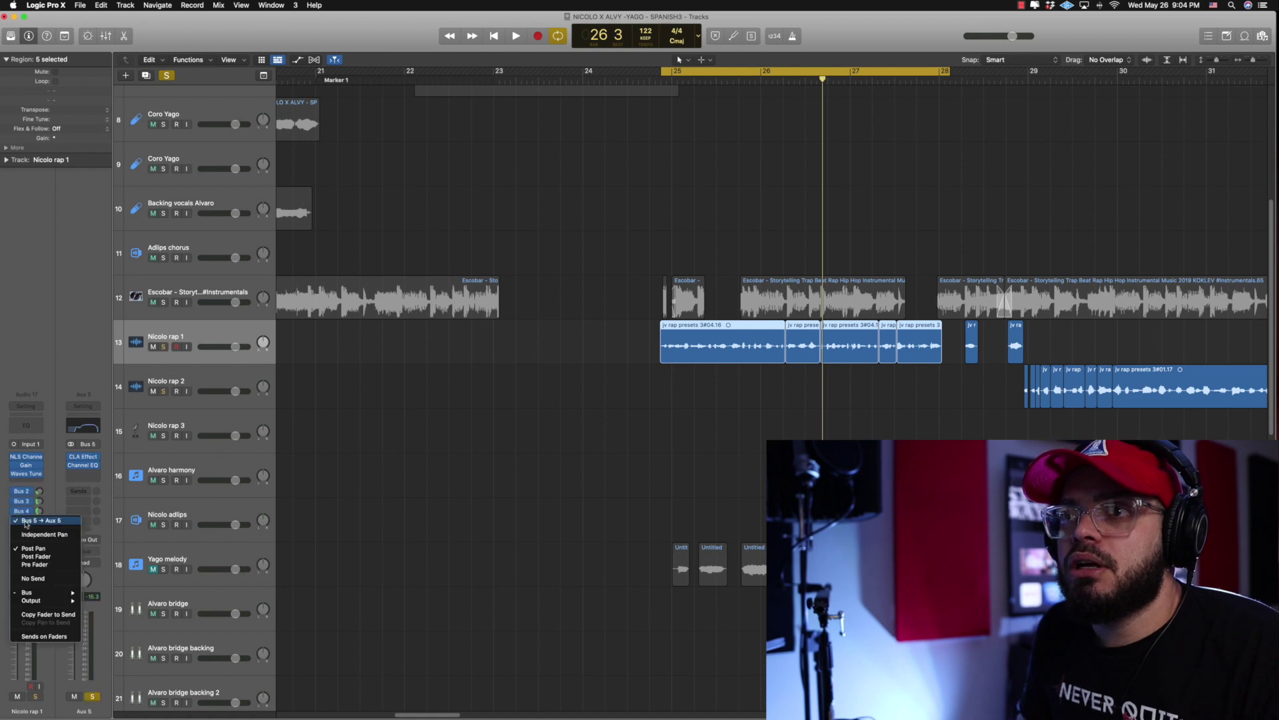
click(47, 493)
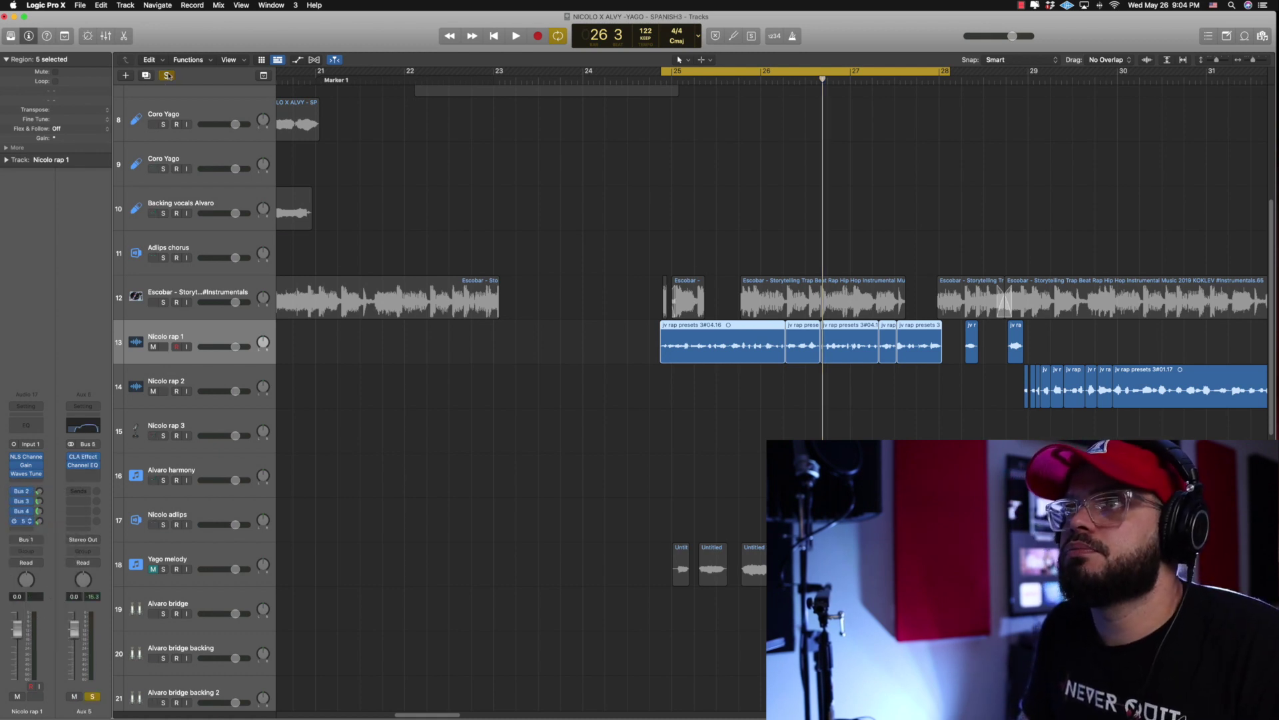
Step: Clear all solos and play the looped rap vocal with the instrumental to hear all four sends together
click(168, 75)
key(space)
key(super+Left)
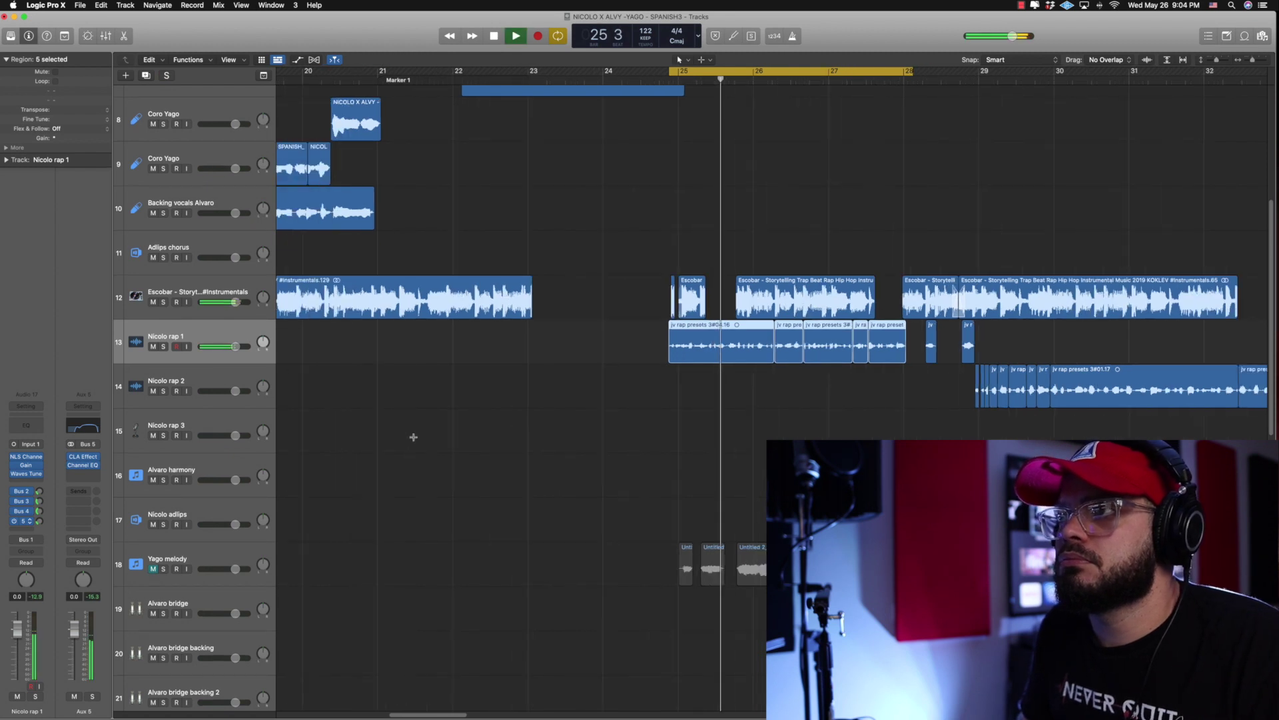
key(super+Left)
key(super+Left)
key(super+Left)
key(super+Left)
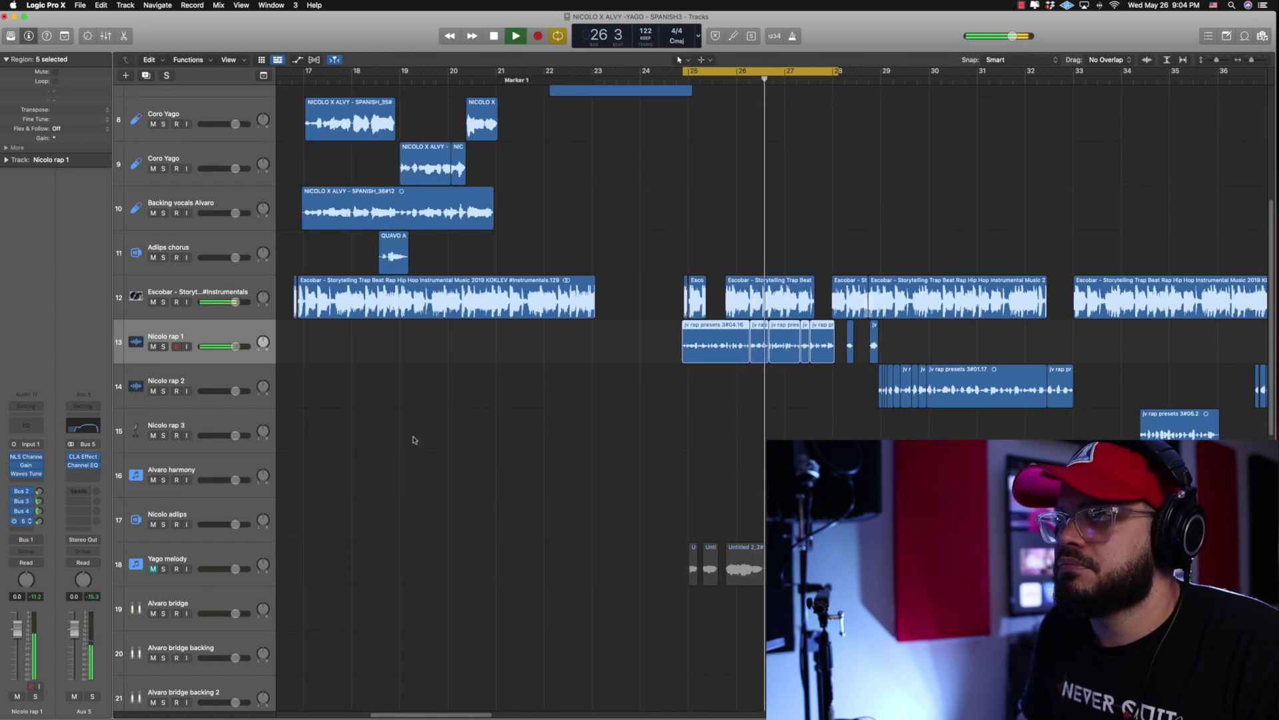
scroll(415, 440, left, 1)
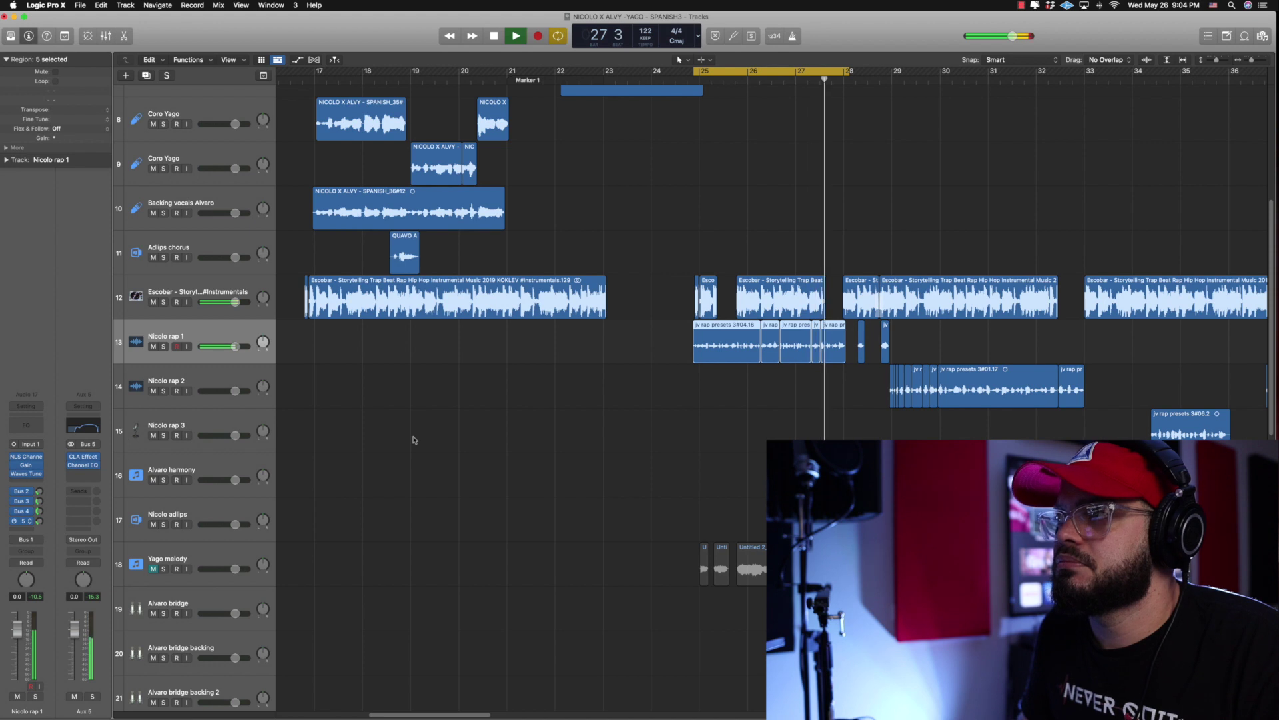
key(space)
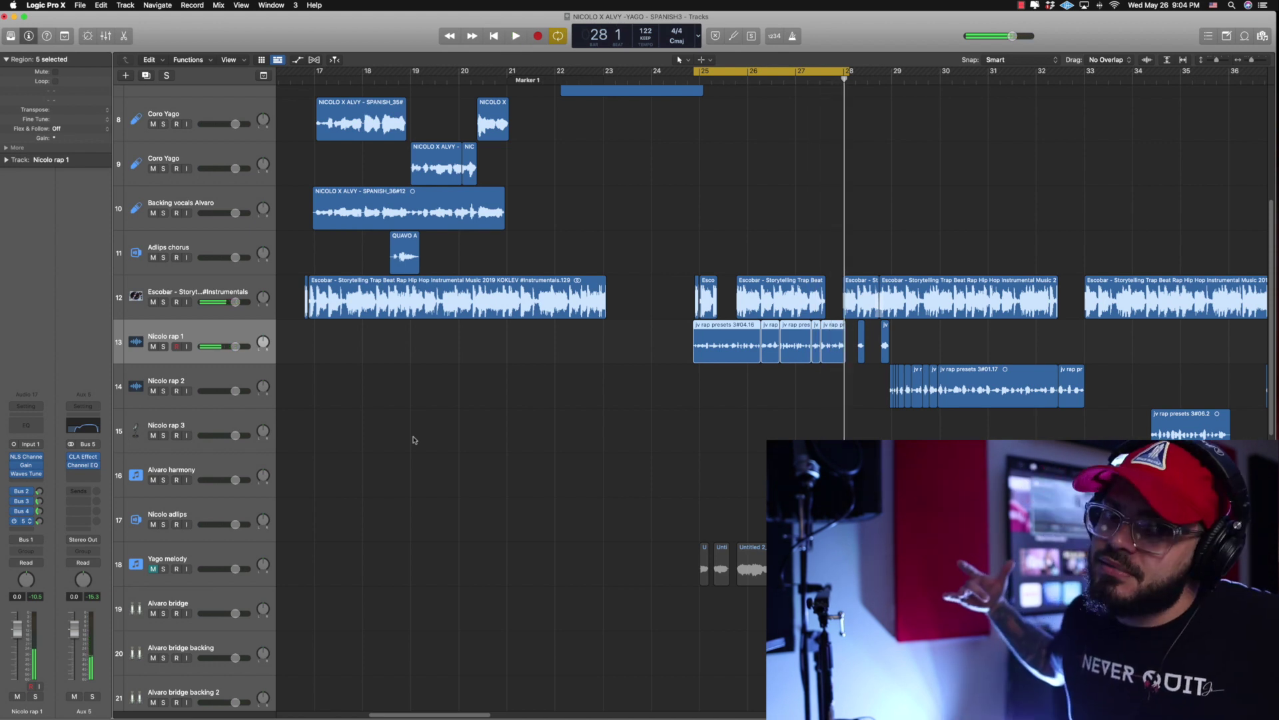